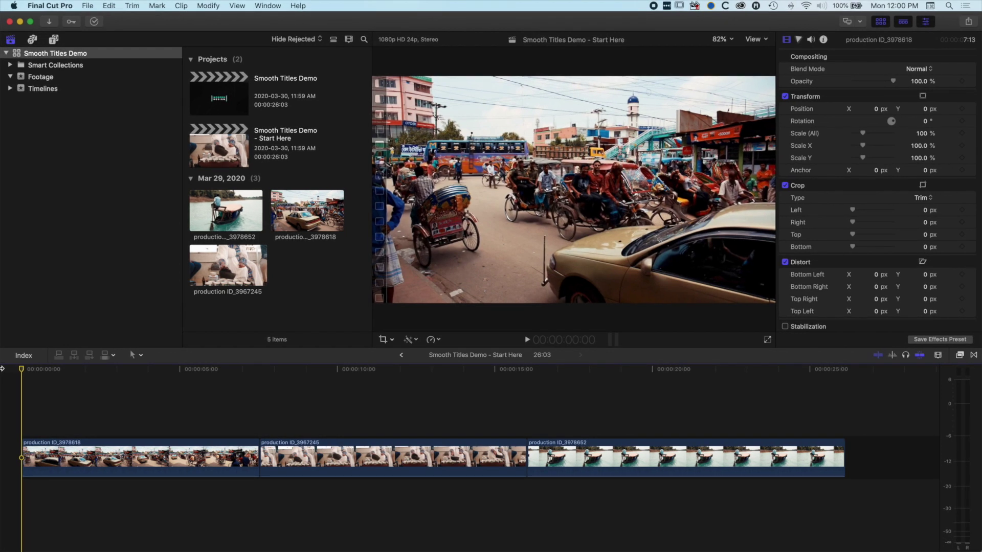
- Switch to FxFactory and search the plug-in catalog for "smooth"
key("super+Tab")
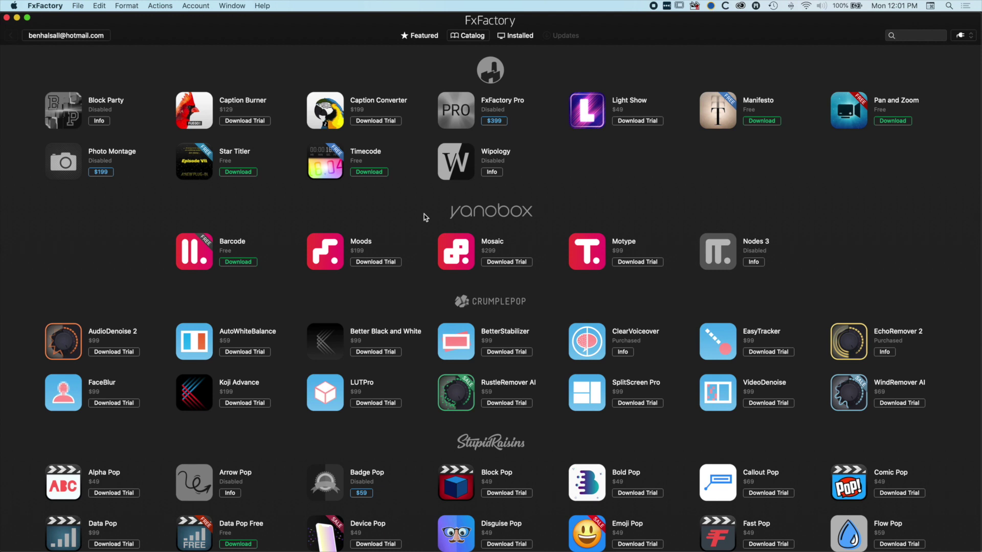
scroll(424, 217, "down", 1)
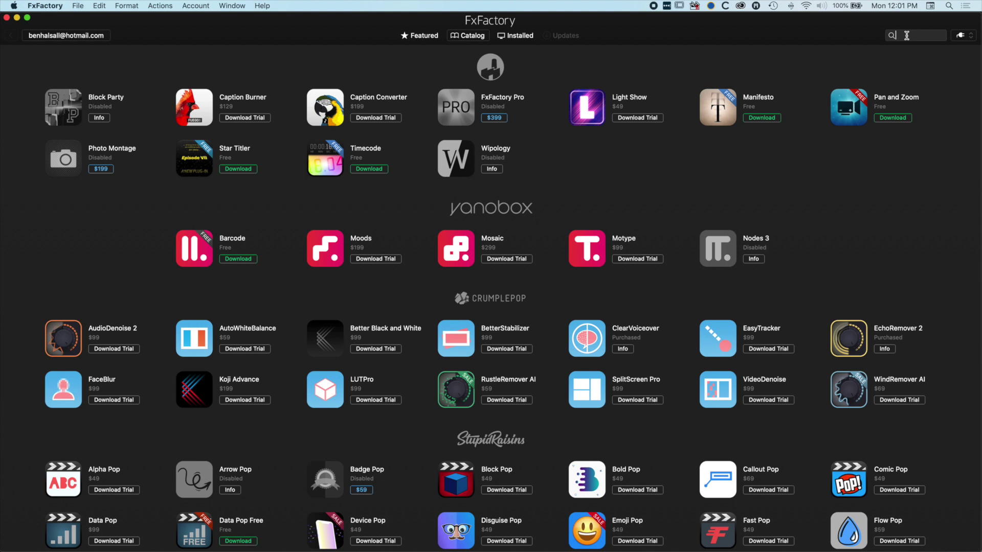
key("Return")
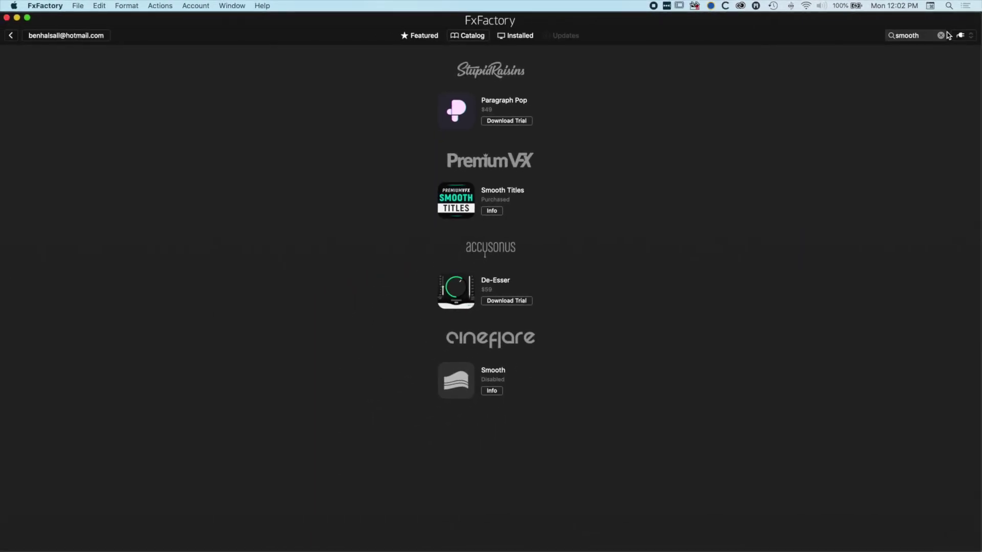
- Return to Final Cut Pro, play the project briefly and apply the Default workspace
key("super+Tab")
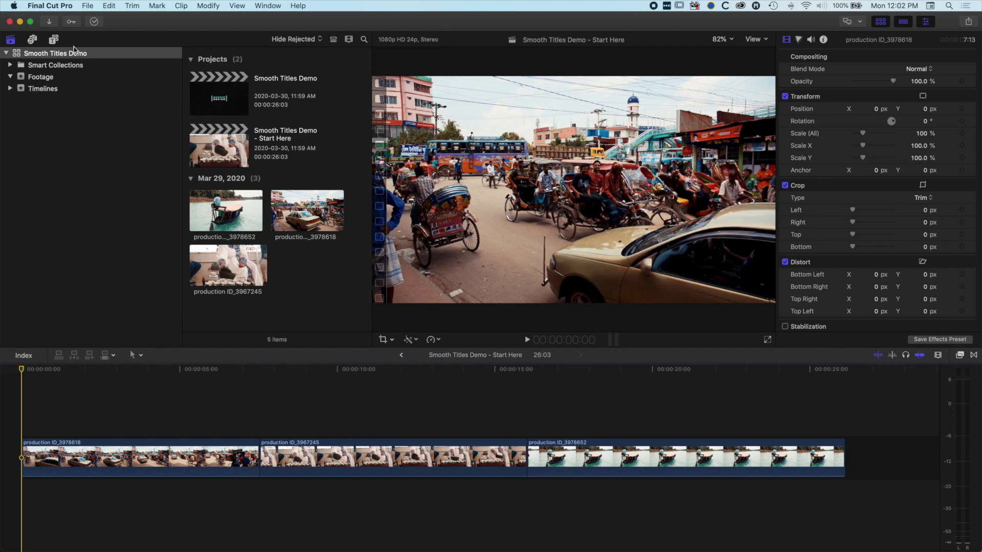
key("space")
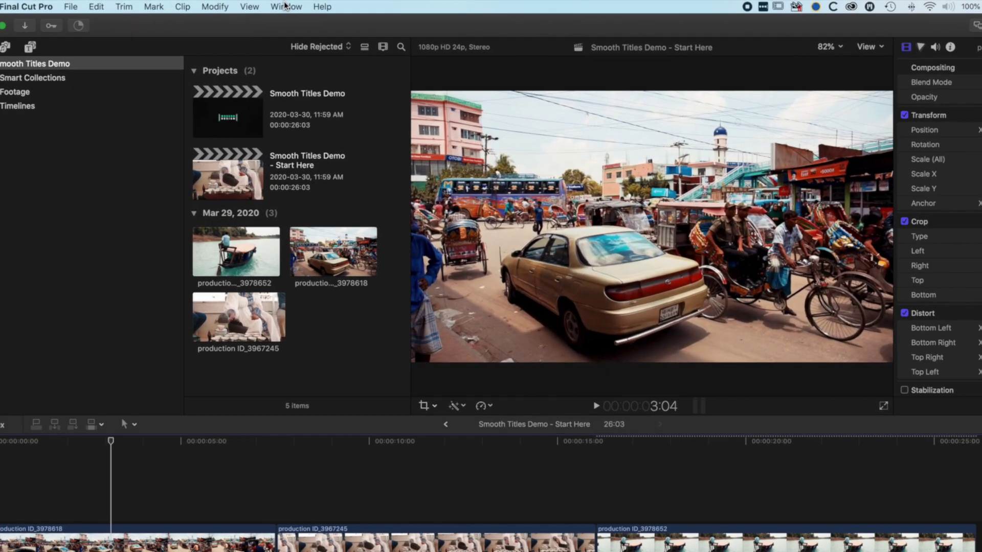
left_click(268, 6)
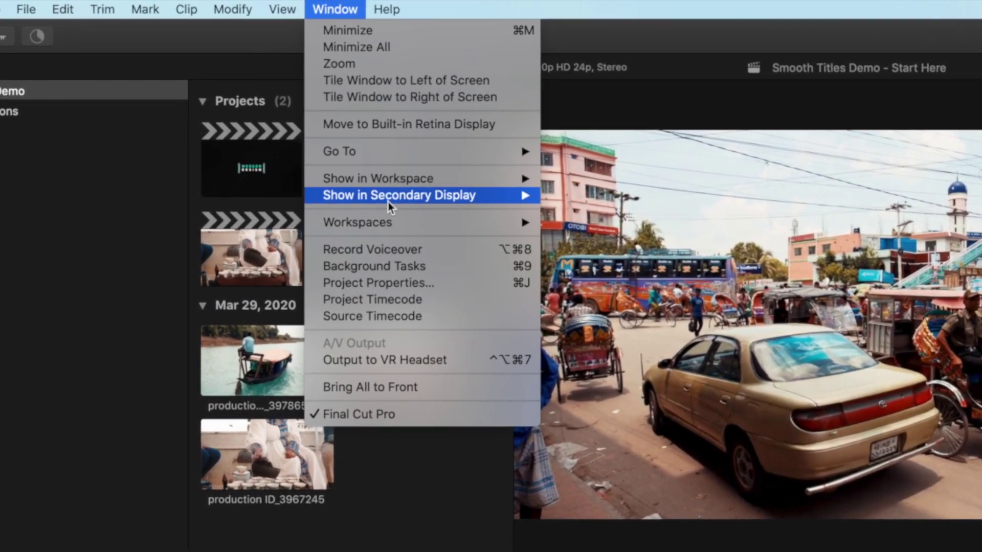
mouse_move(298, 132)
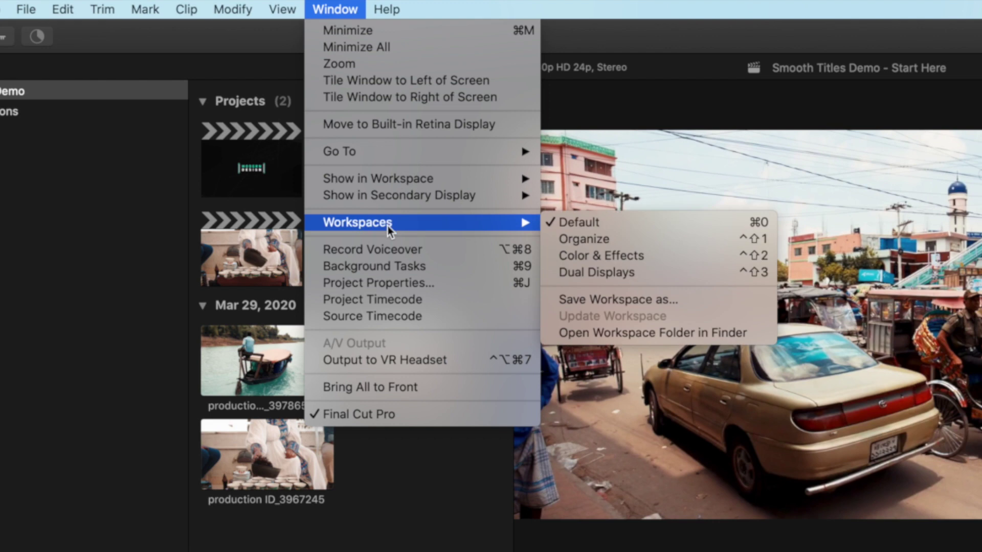
left_click(643, 221)
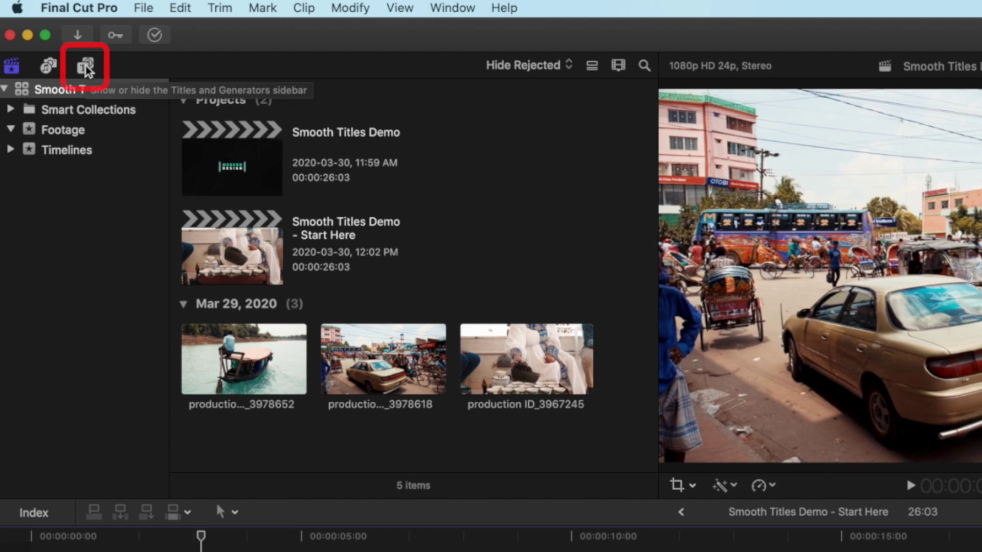
- Browse the titles, widen the category sidebar and show the PremiumVFX Smooth Titles category
left_click(86, 66)
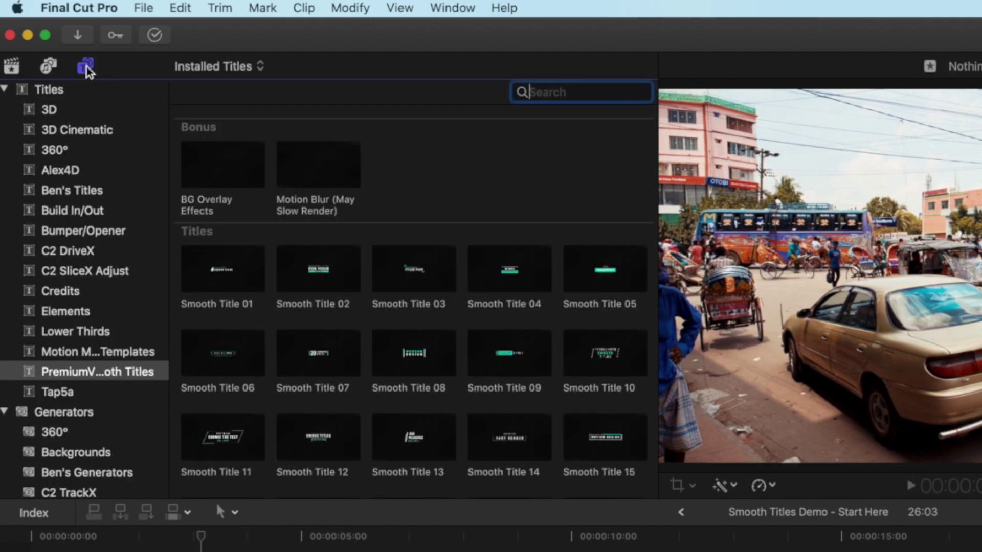
left_click(49, 92)
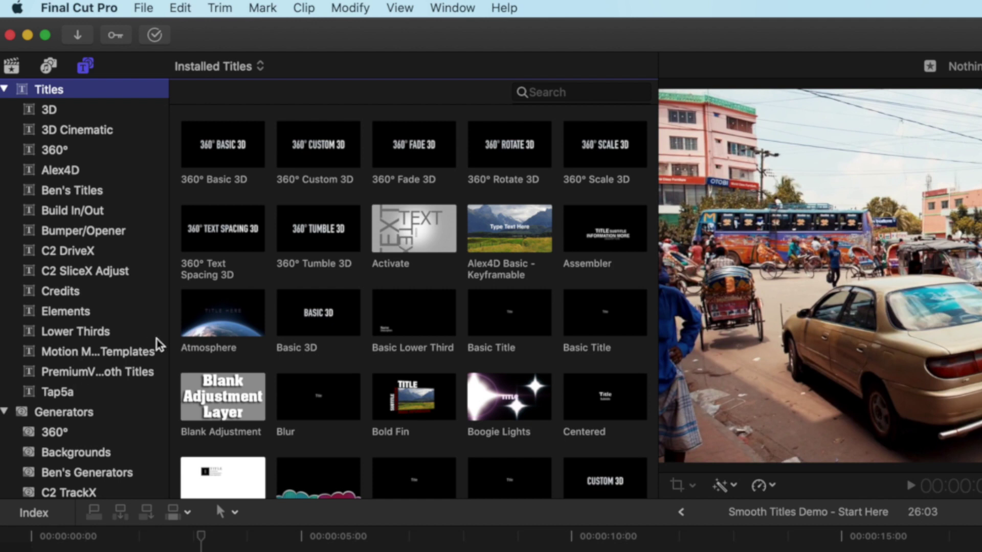
left_click_drag(168, 333, 214, 335)
left_click(105, 373)
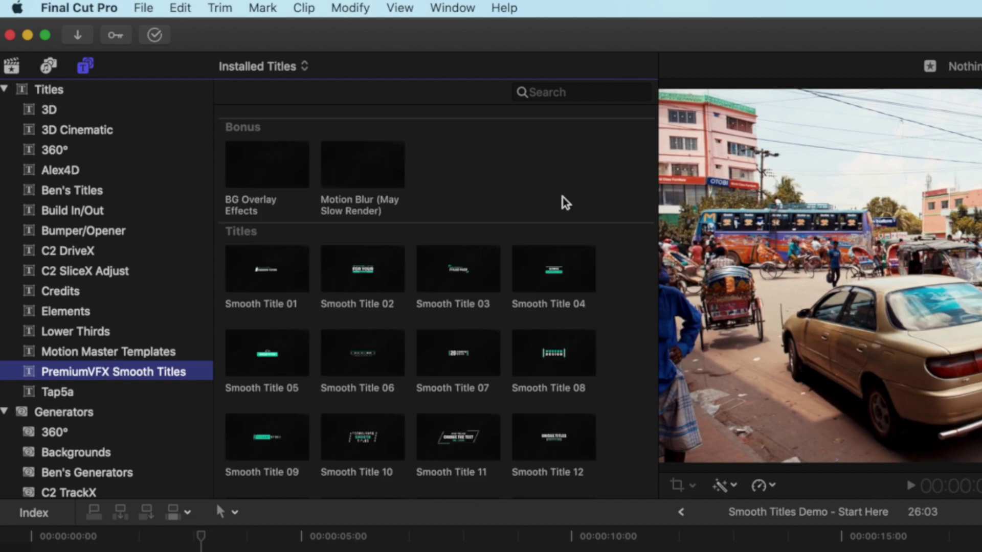
- Connect Smooth Title 10 above the first clip at about 1:11 in the timeline and show its inspector
scroll(396, 345, "down", 1)
scroll(396, 345, "down", 5)
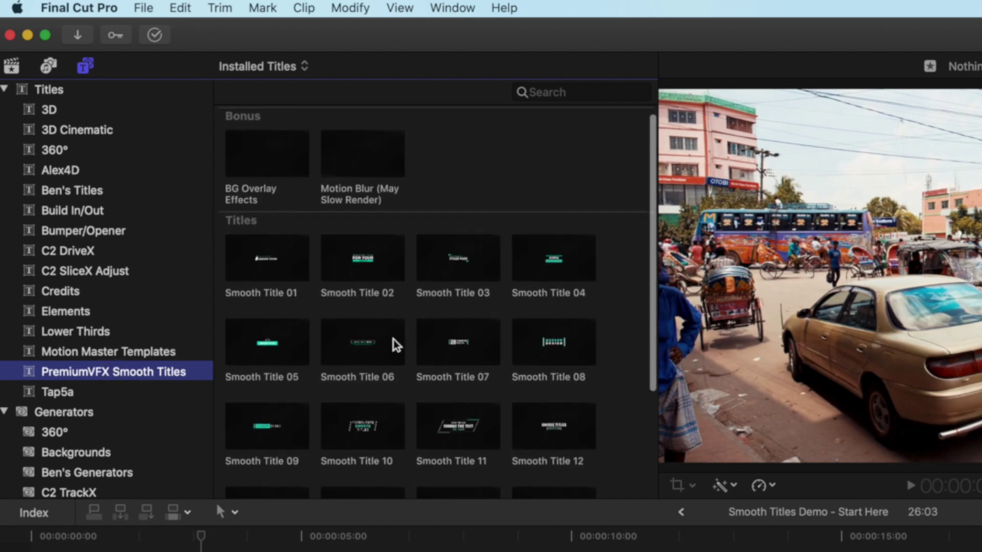
scroll(396, 345, "down", 1)
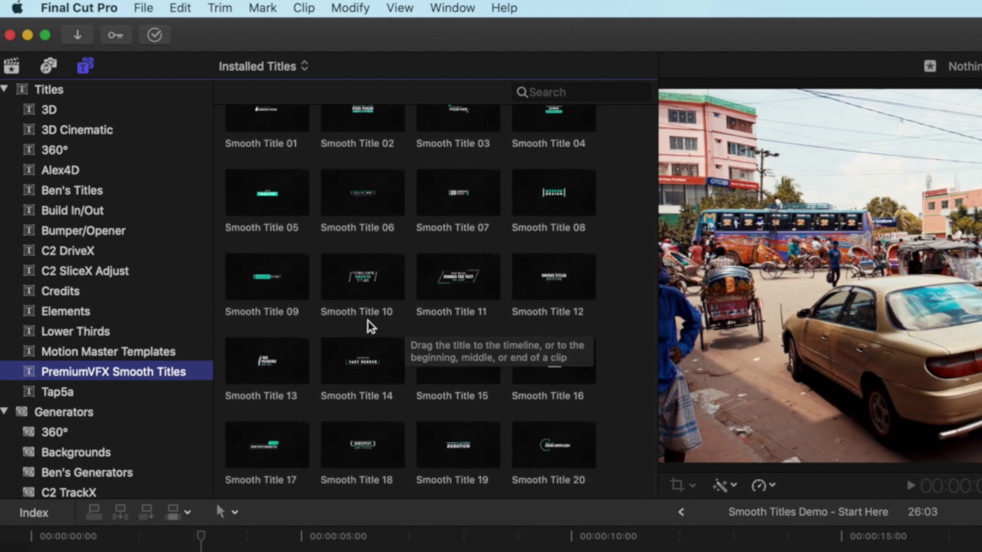
left_click(358, 282)
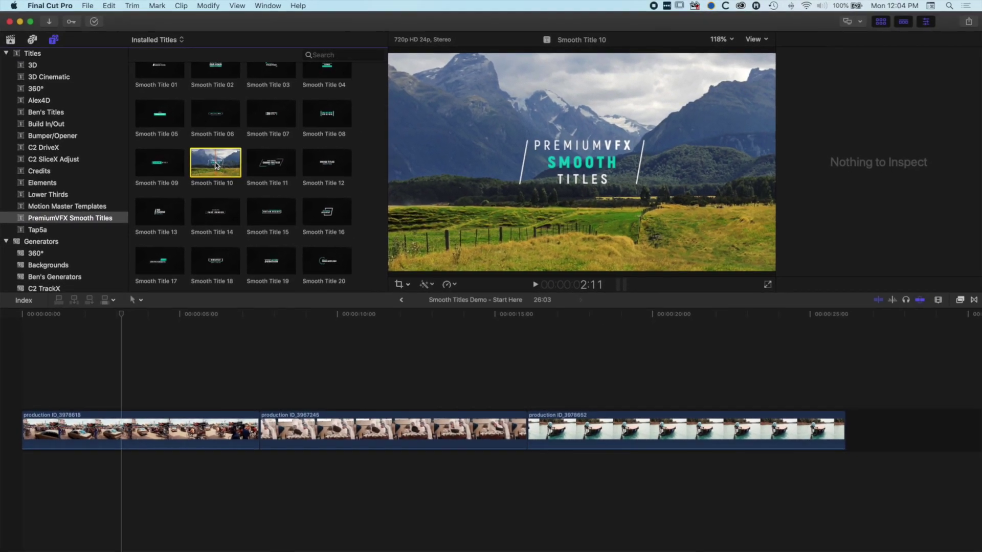
left_click_drag(305, 236, 70, 402)
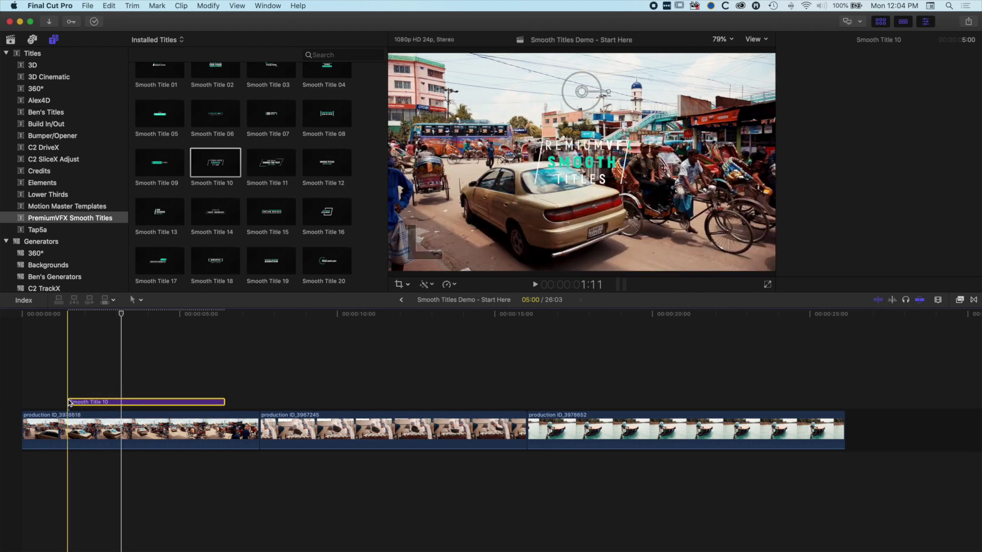
key("super+4")
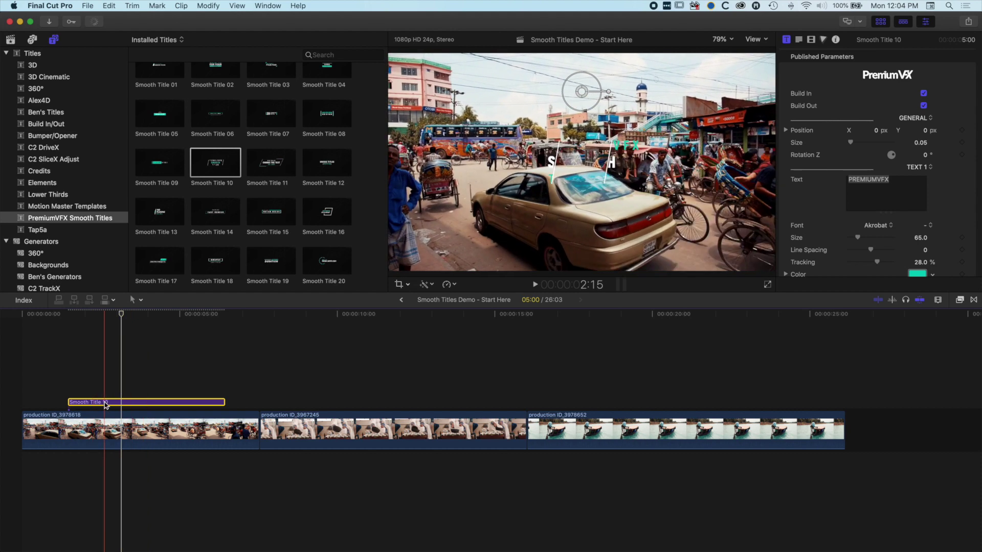
- Set the Smooth Title 10 clip's duration to 5:11 and shift it to start at 1:00
left_click_drag(225, 402, 505, 401)
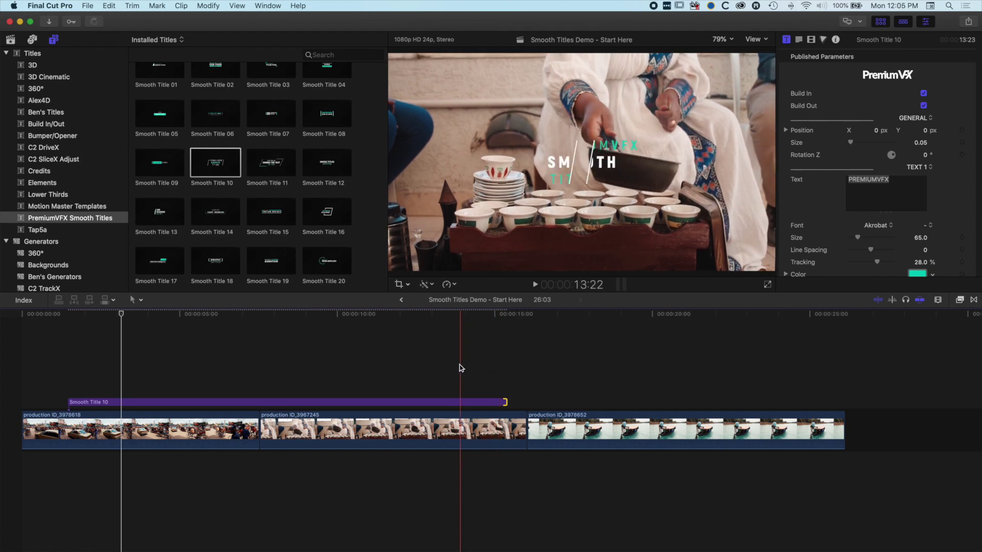
left_click(140, 401)
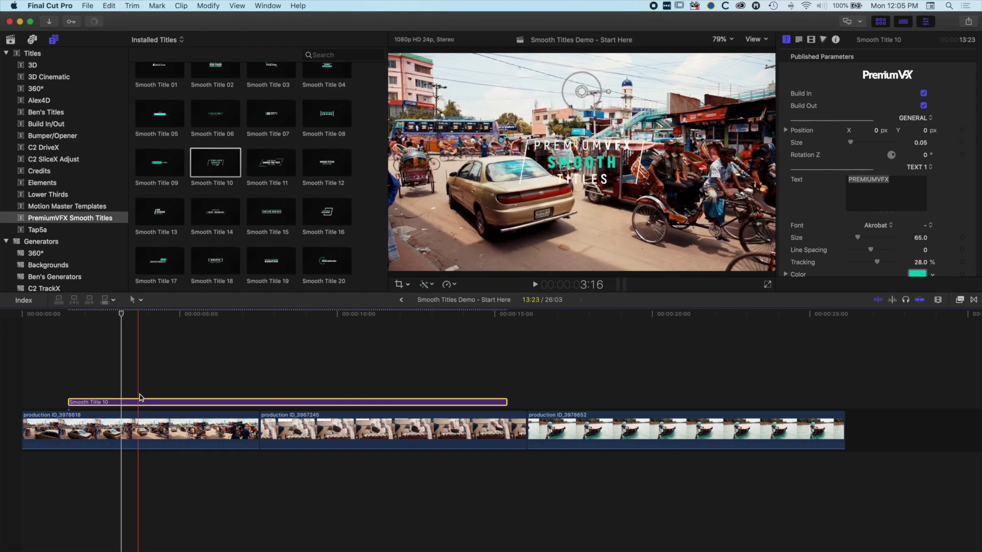
left_click_drag(504, 400, 237, 404)
left_click_drag(143, 404, 128, 404)
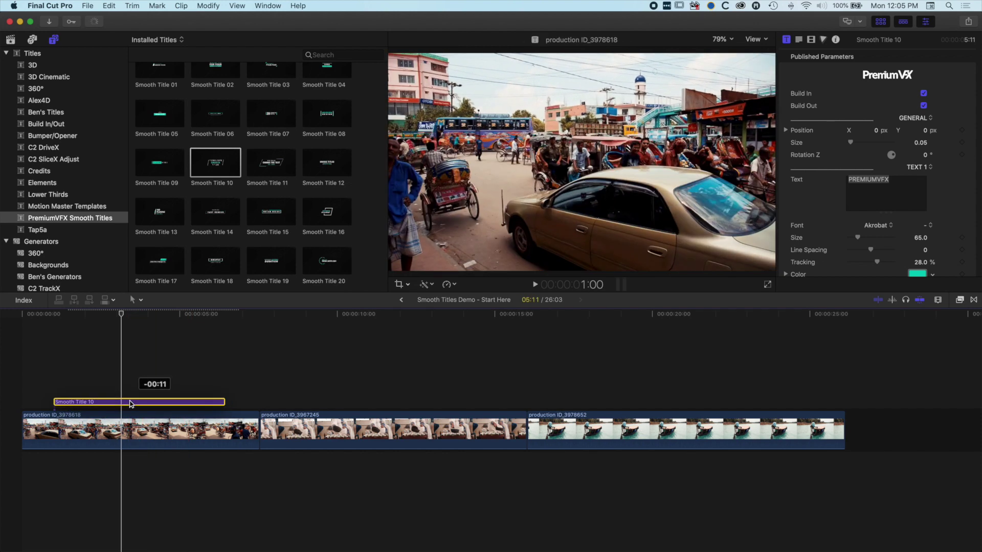
- Park the playhead at 3:16 and disable the first video clip beneath the title
mouse_move(121, 314)
left_mouse_down()
mouse_move(59, 319)
mouse_move(138, 322)
left_mouse_up()
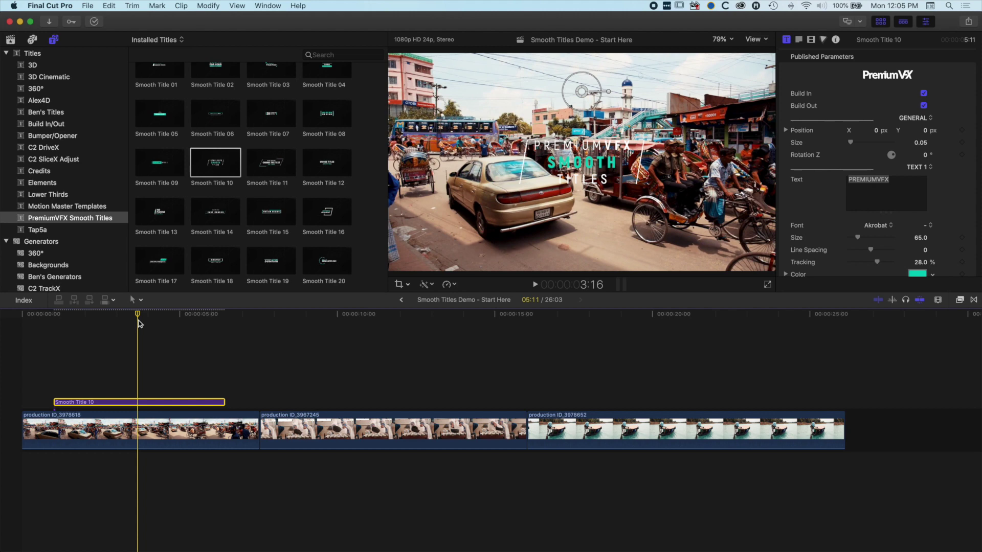
left_click(139, 429)
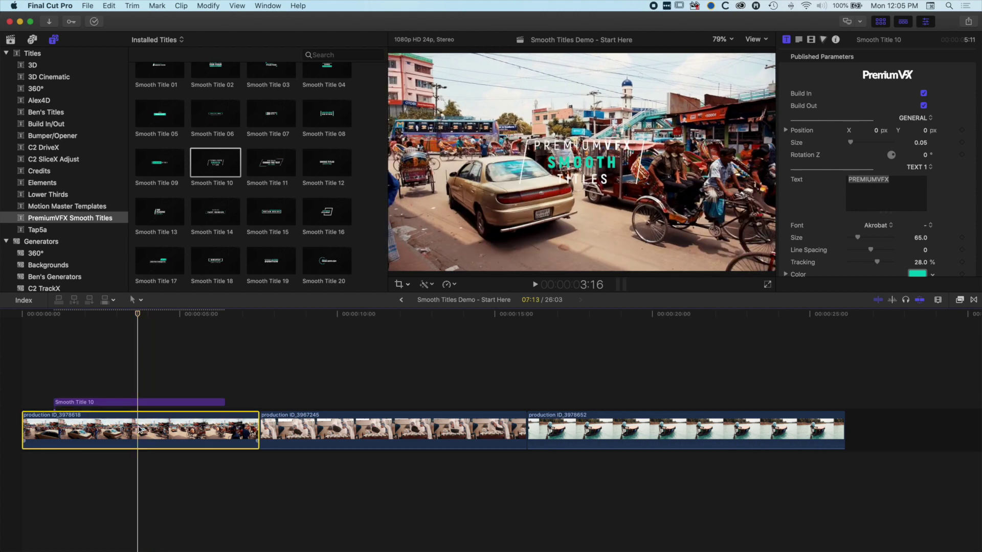
key("v")
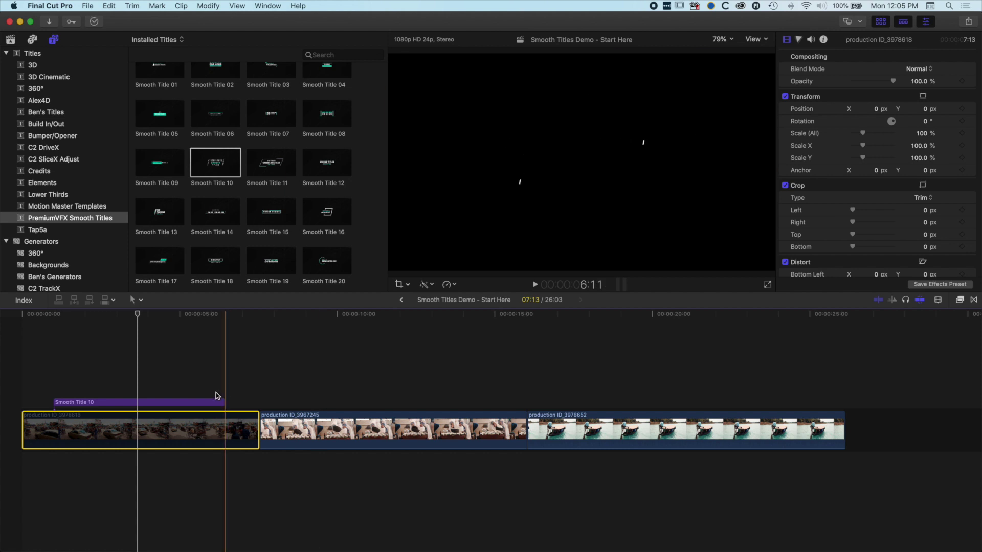
- Adjust the title with its on-screen control to position about -0.04, -0.01, size 0.08 and rotation -13.6°
left_click(147, 403)
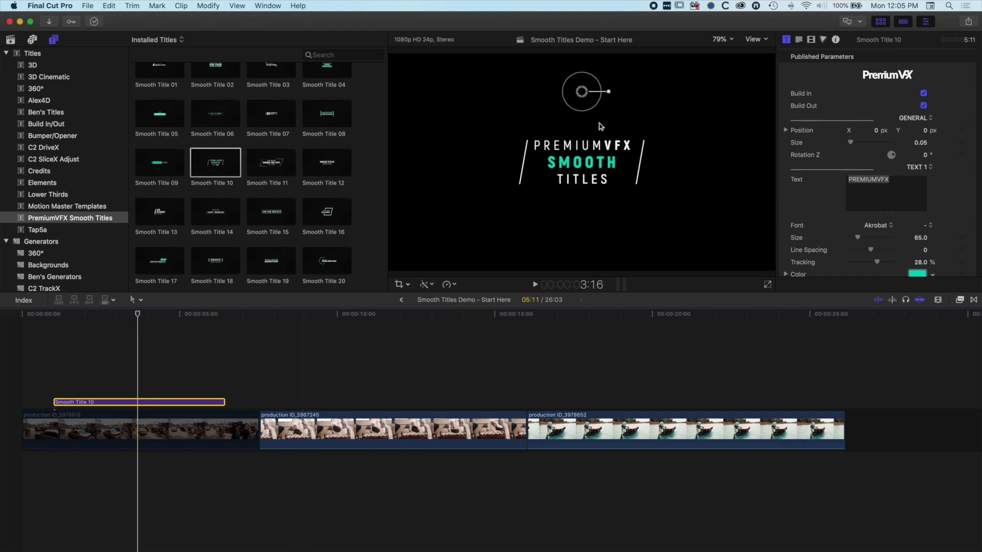
left_click_drag(582, 95, 596, 115)
left_click_drag(601, 96, 599, 100)
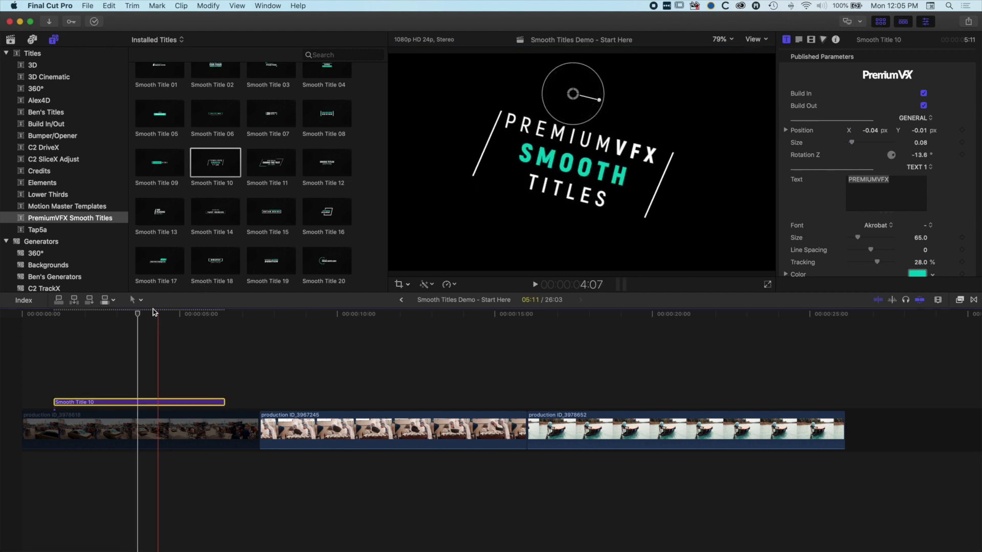
- With the playhead at 2:23, reset the title's position, rotation and size, and enlarge the title to size 0.09
left_click_drag(137, 314, 115, 315)
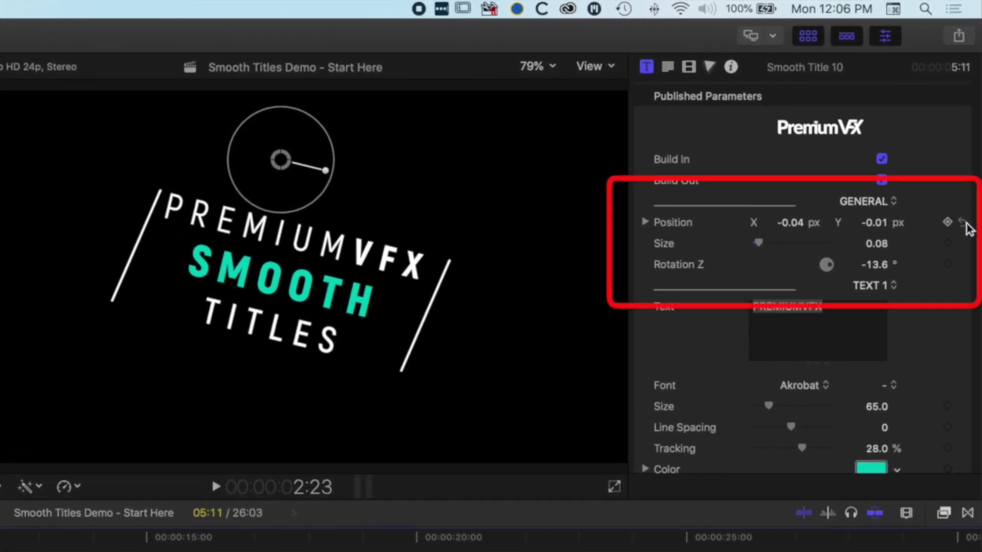
left_click(962, 223)
left_click(962, 266)
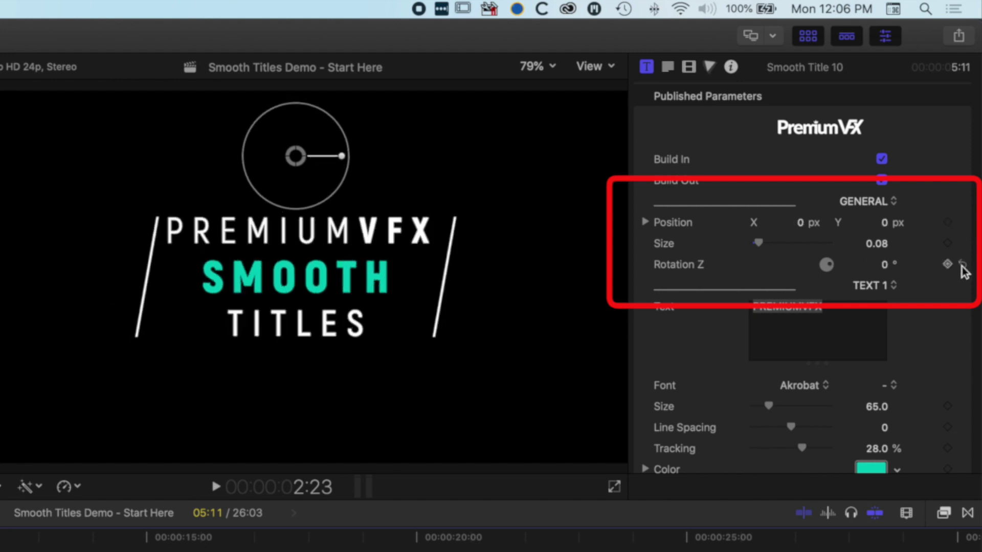
left_click(963, 244)
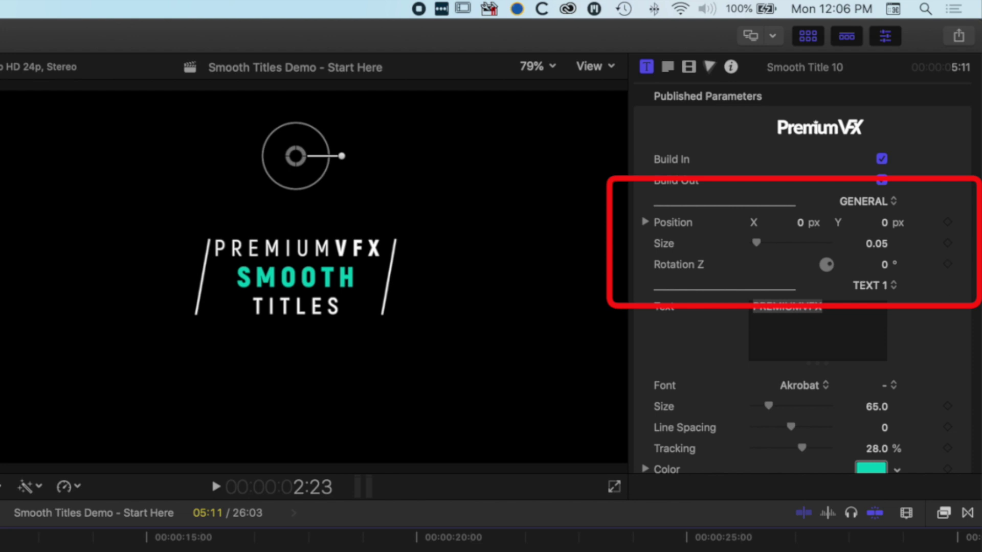
left_click_drag(326, 172, 353, 186)
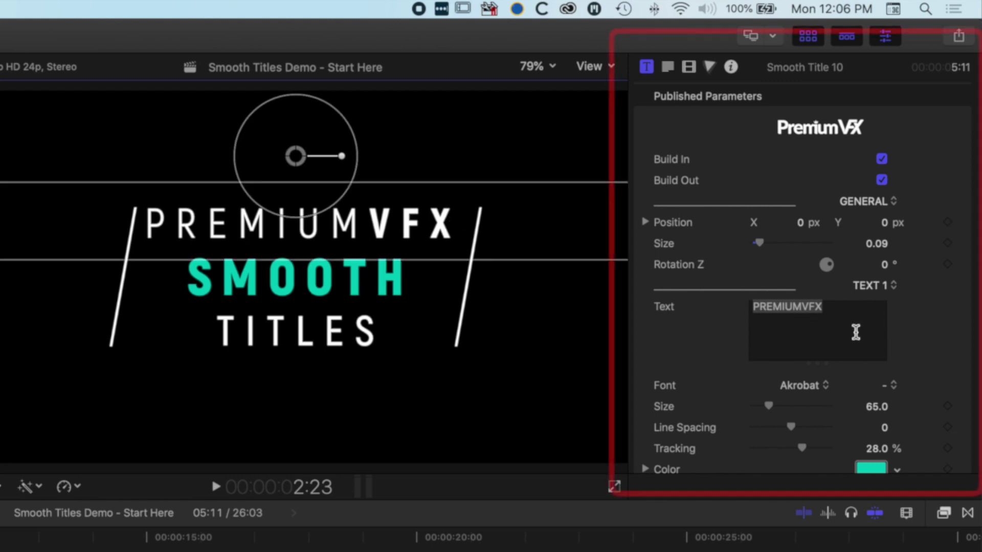
- Replace the title's Text 1 line with "TRAVELLING"
scroll(707, 337, "down", 10)
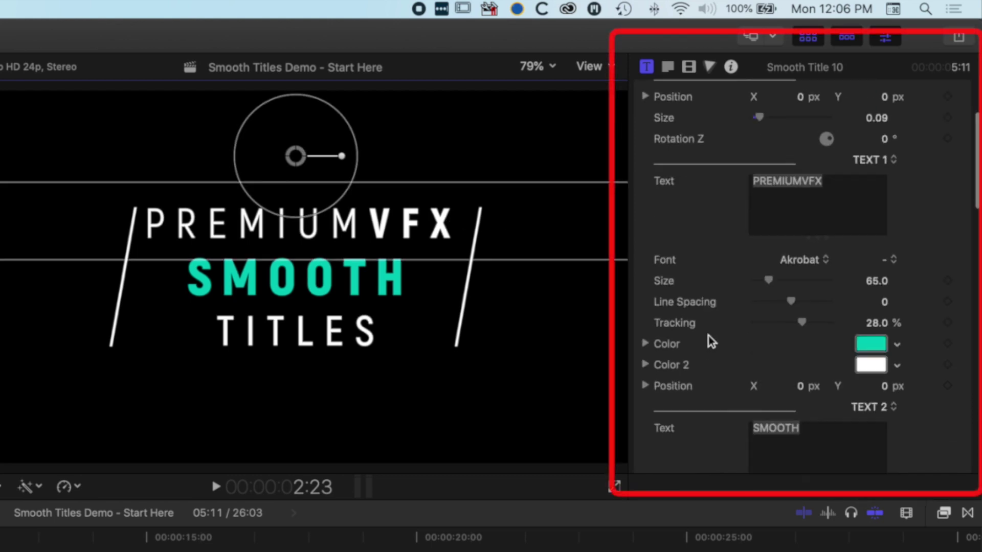
scroll(708, 341, "down", 5)
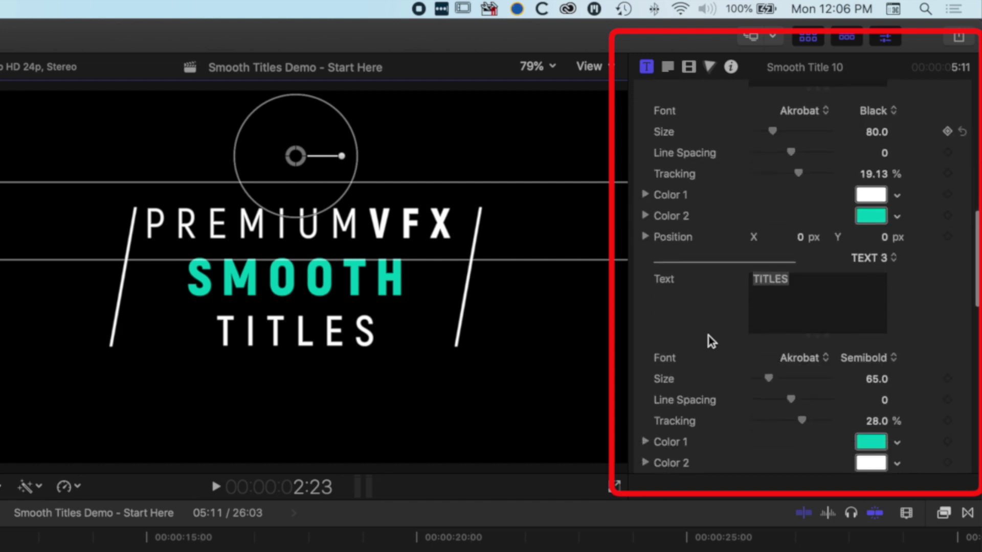
scroll(708, 338, "up", 15)
double_click(835, 211)
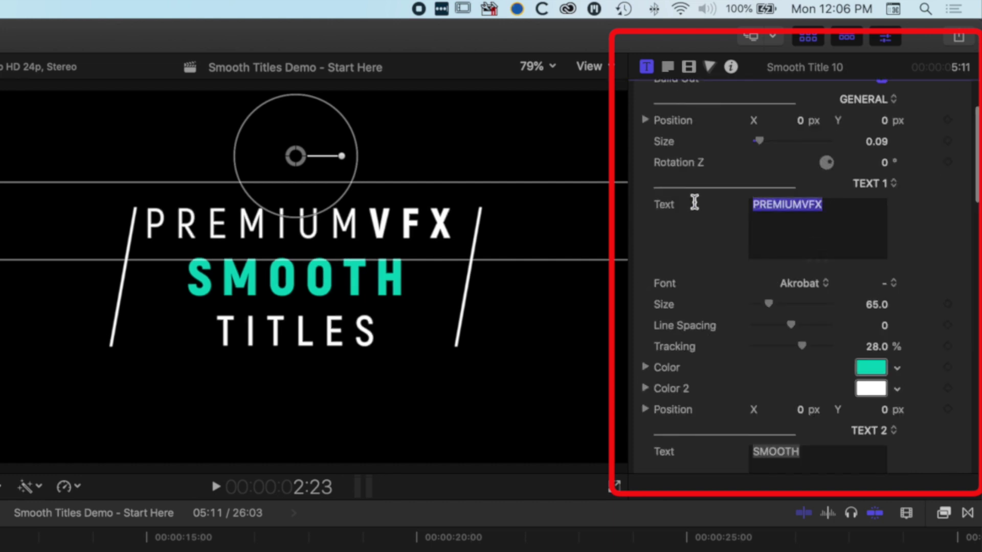
type("TRA")
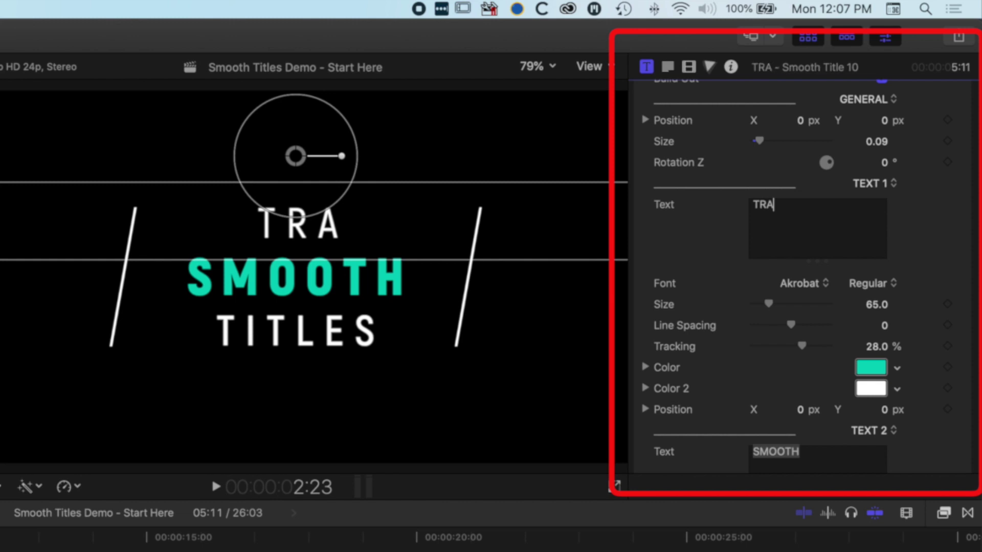
type("VELLING")
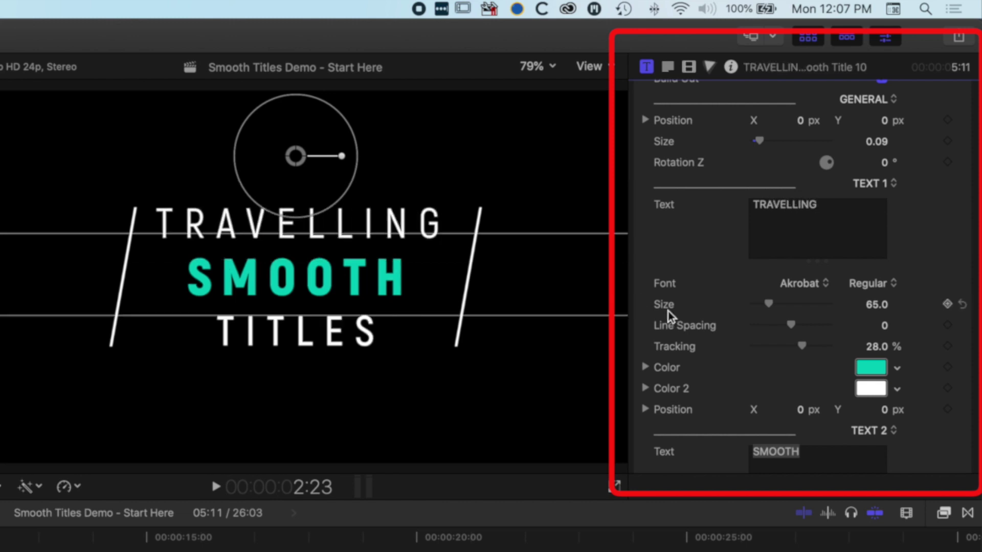
- Replace the title's Text 2 line with "AROUND THE"
scroll(766, 327, "down", 3)
left_click_drag(800, 375, 737, 369)
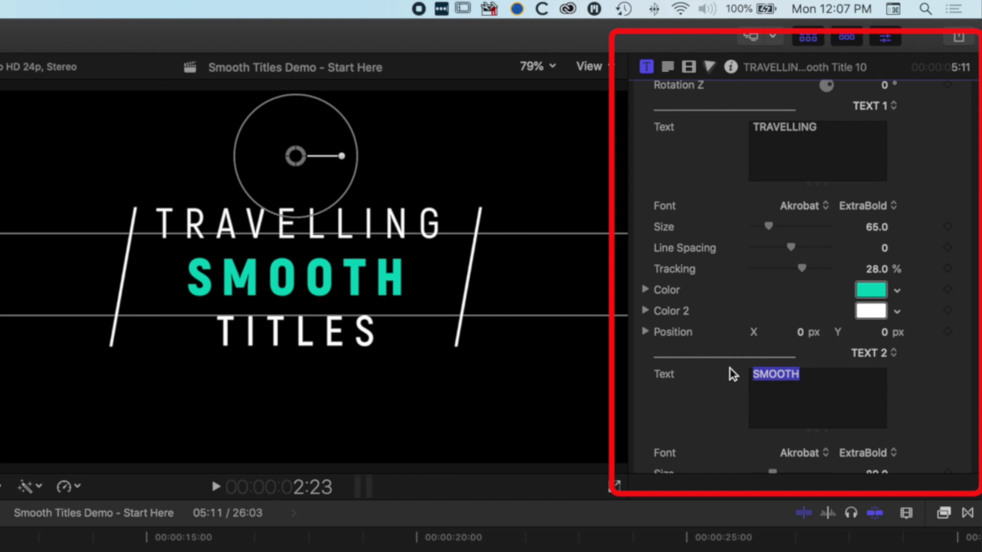
type("AROUND THE ")
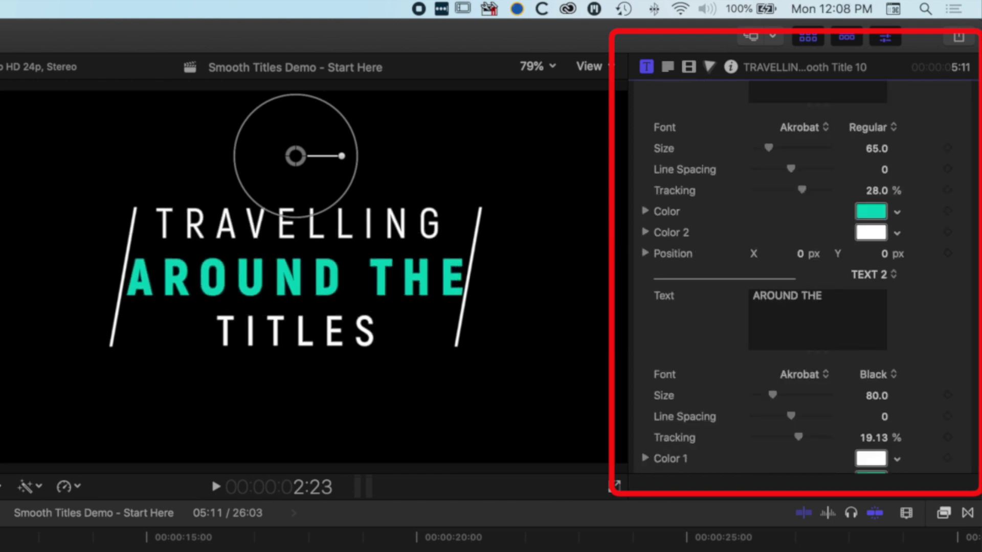
- Complete the Text 2 line as "AROUND THE WORLD" and replace the Text 3 line with "WITH" plus the presenter's first name
type("WORLD")
scroll(923, 339, "down", 5)
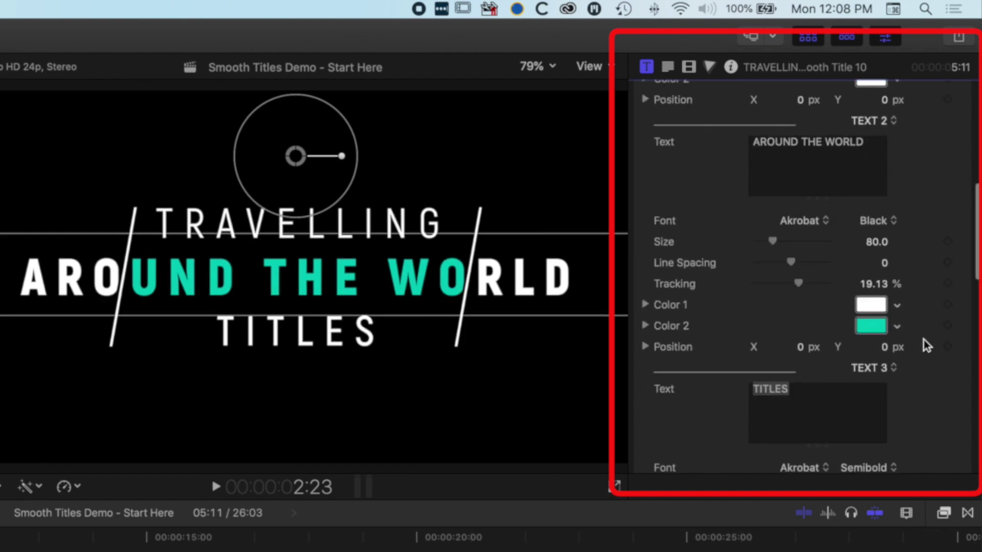
double_click(764, 310)
type("WITH BEN")
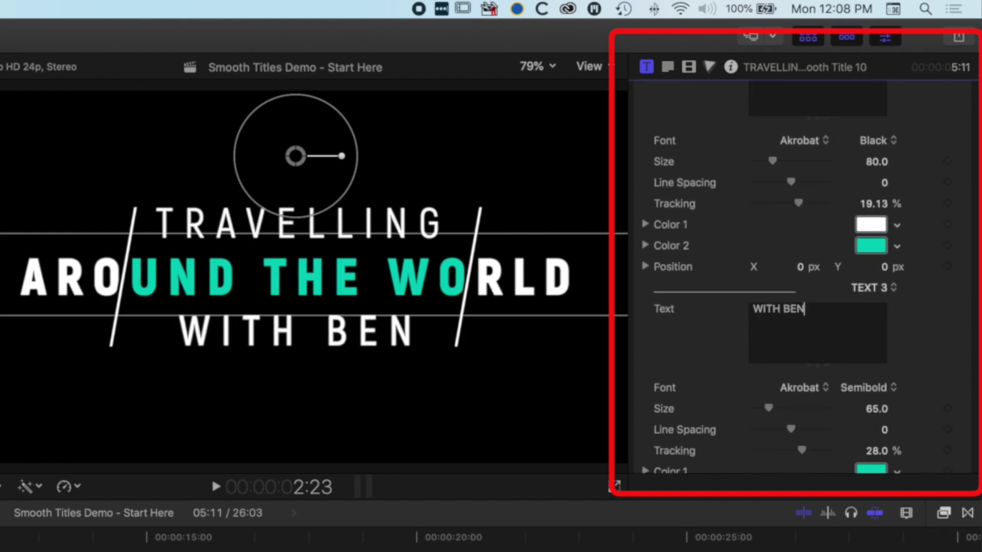
- Change the Text 2 line's Akrobat font weight to ExtraBold
scroll(759, 290, "up", 3)
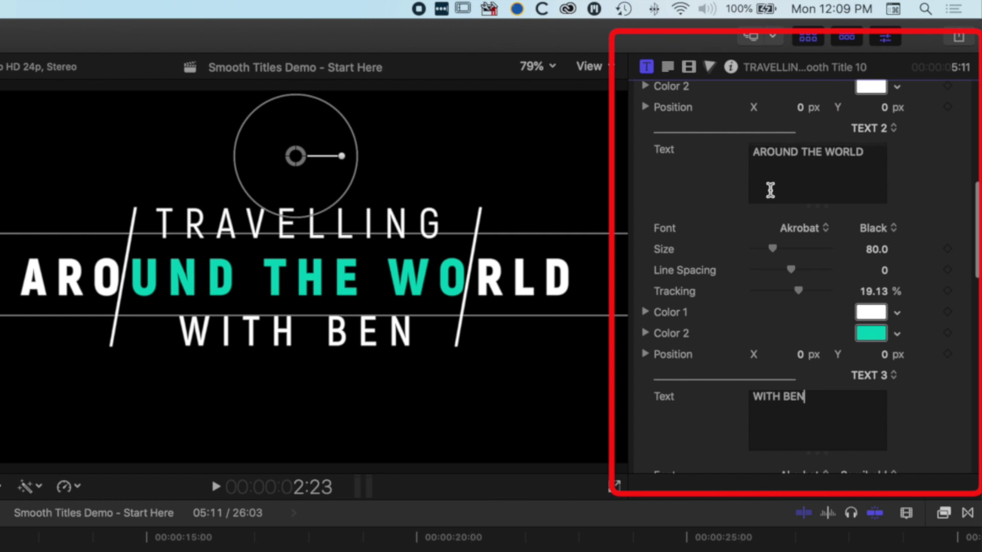
scroll(711, 203, "up", 6)
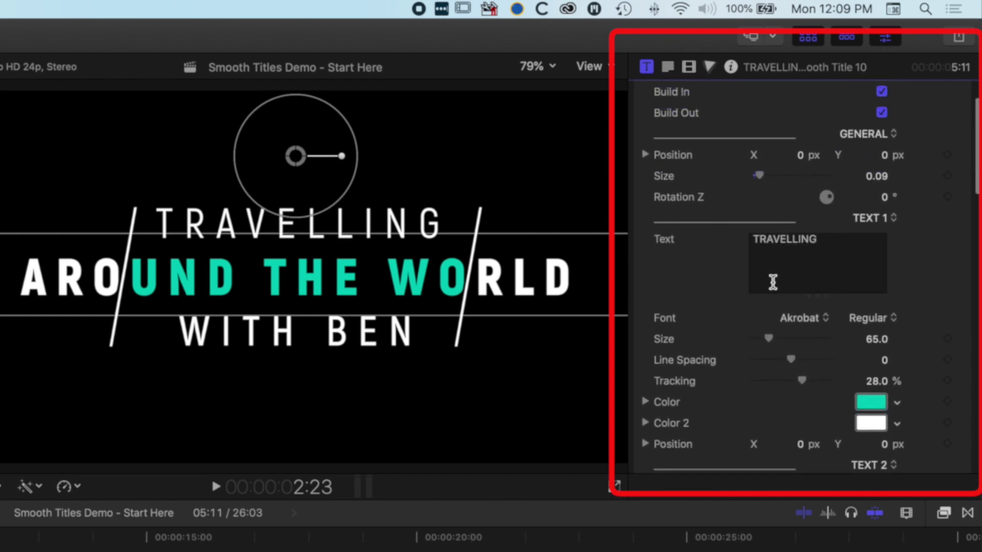
scroll(740, 339, "down", 4)
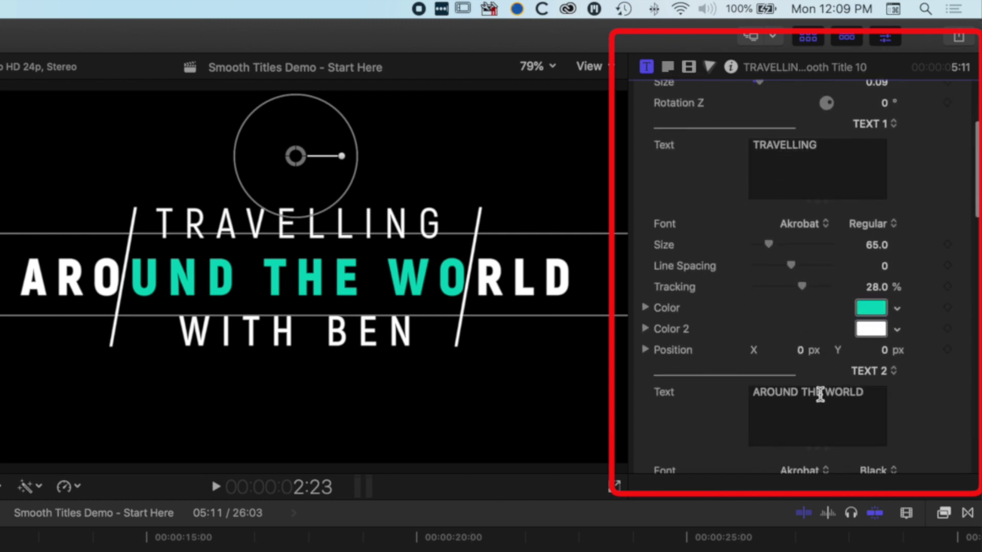
scroll(688, 387, "down", 2)
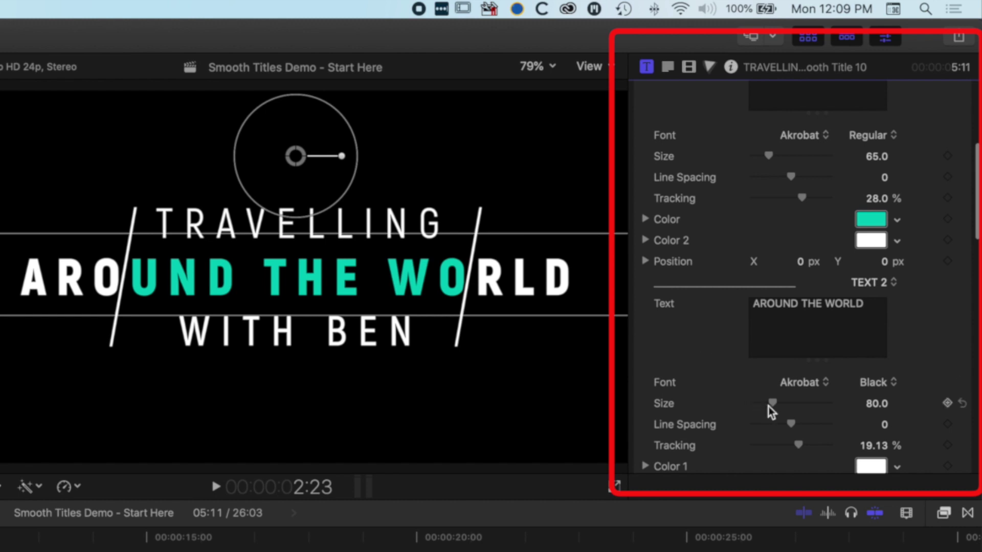
left_click_drag(772, 403, 772, 403)
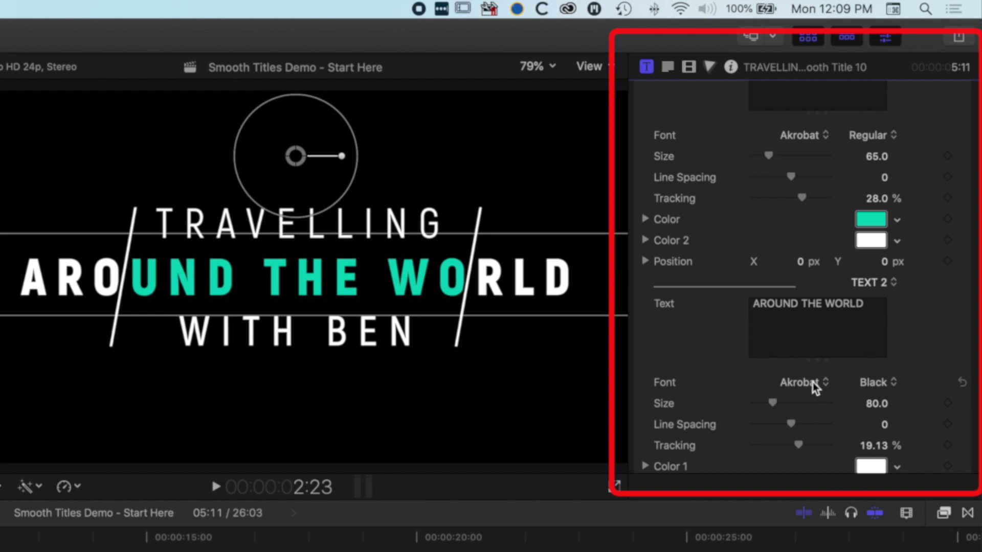
left_click(812, 383)
left_click(826, 382)
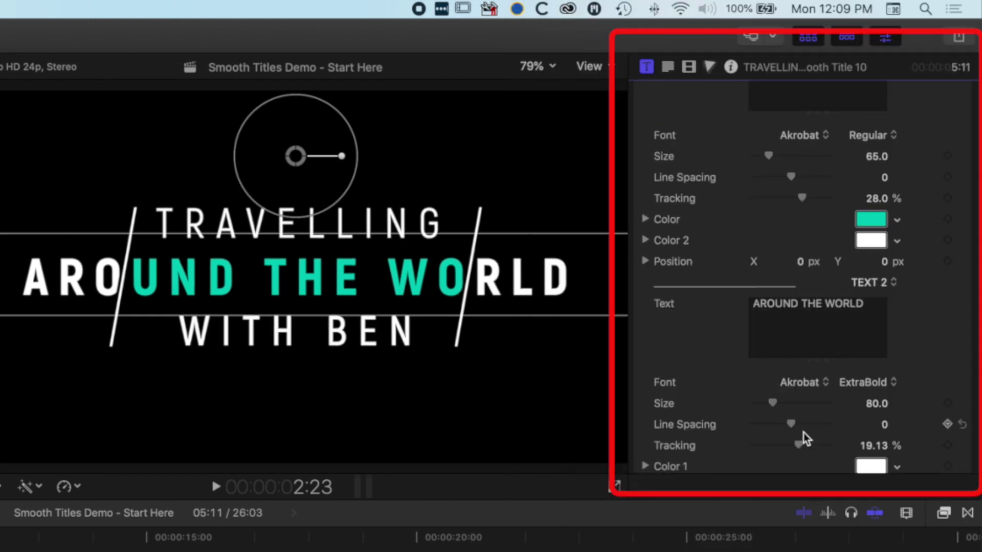
- Widen the X.Distance of the title's slanted lines to 246.58
scroll(911, 364, "down", 10)
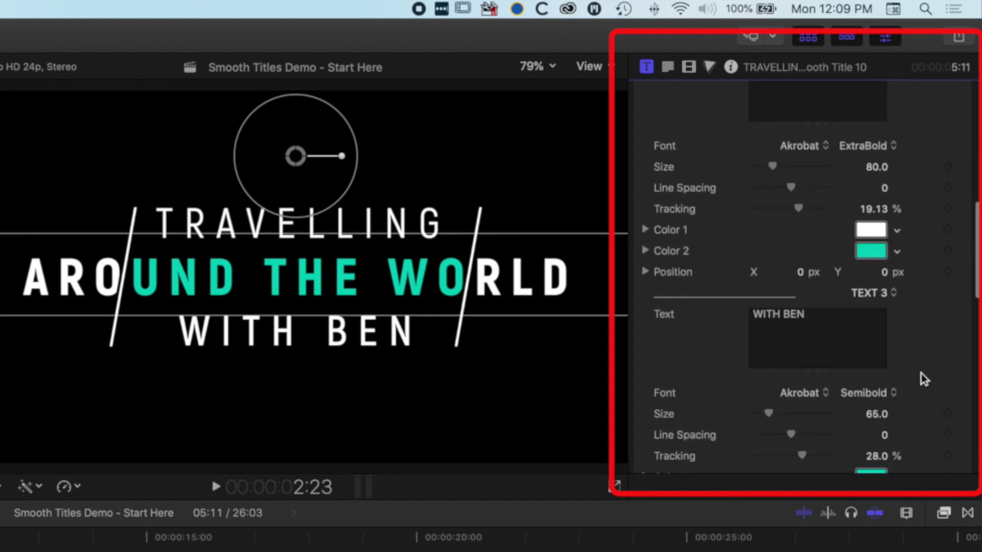
scroll(921, 374, "down", 12)
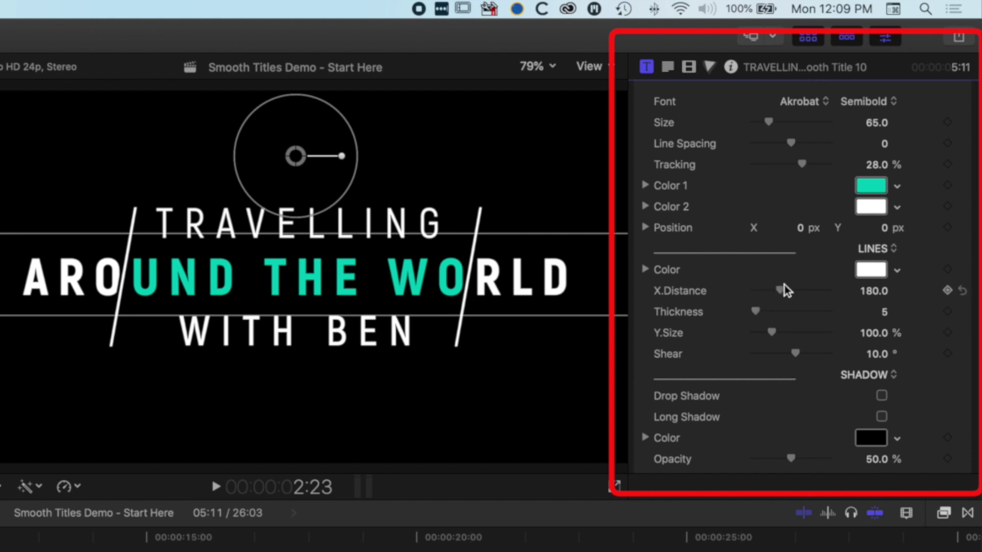
left_click_drag(781, 291, 790, 290)
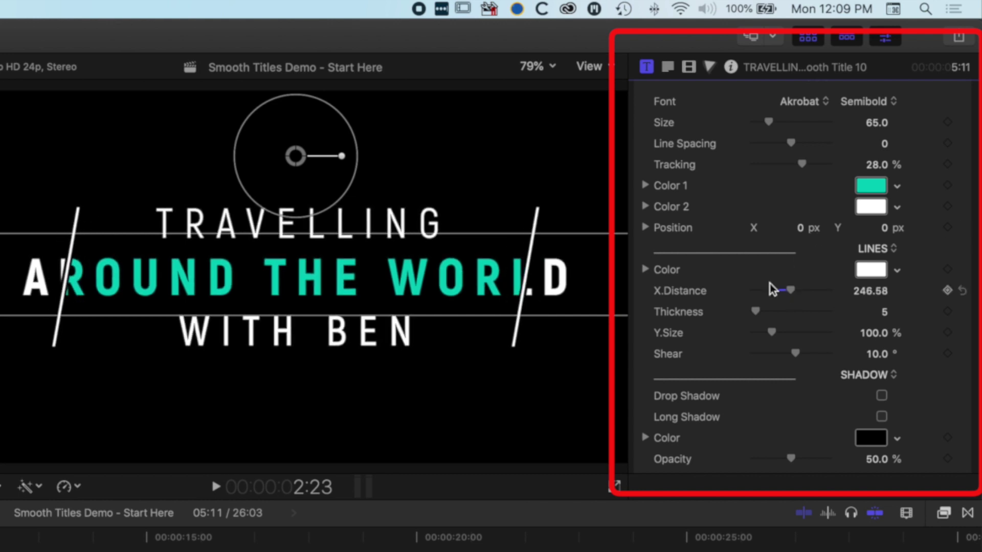
- Enlarge the Text 3 line to size 80
scroll(752, 248, "up", 5)
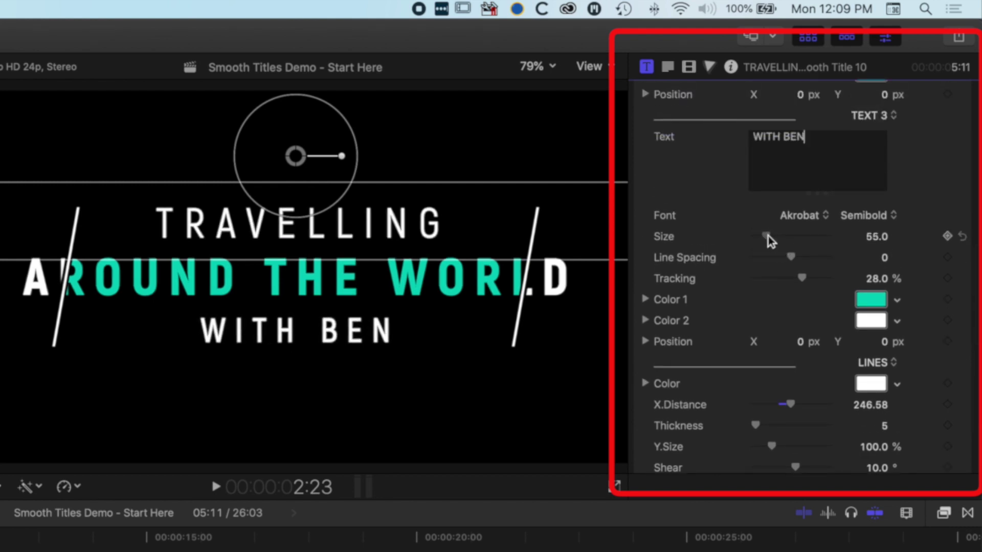
left_click_drag(767, 236, 771, 237)
scroll(756, 210, "up", 3)
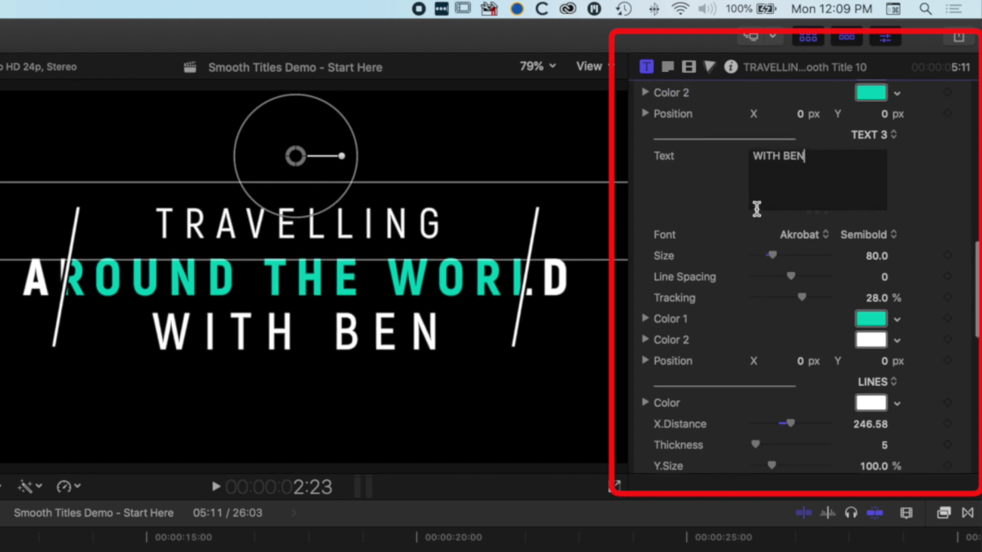
- Reduce the Text 2 line to size 63 and enlarge the Text 1 line to size 69
scroll(734, 208, "up", 10)
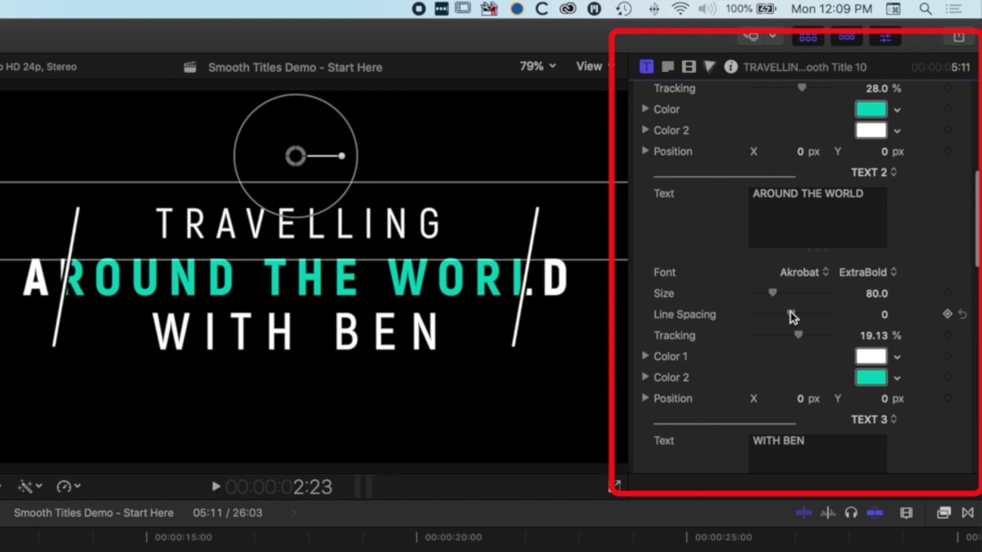
left_click_drag(773, 295, 767, 294)
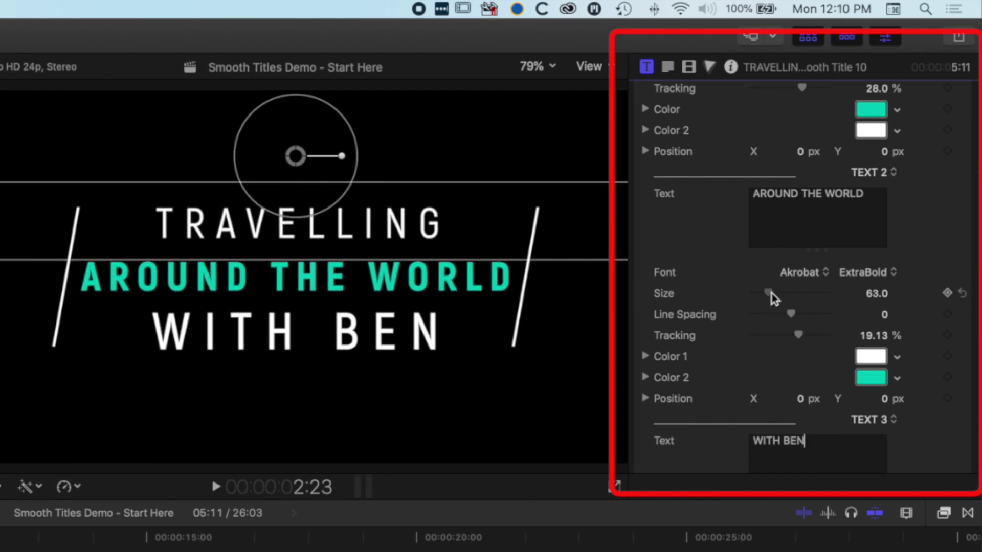
scroll(763, 189, "up", 10)
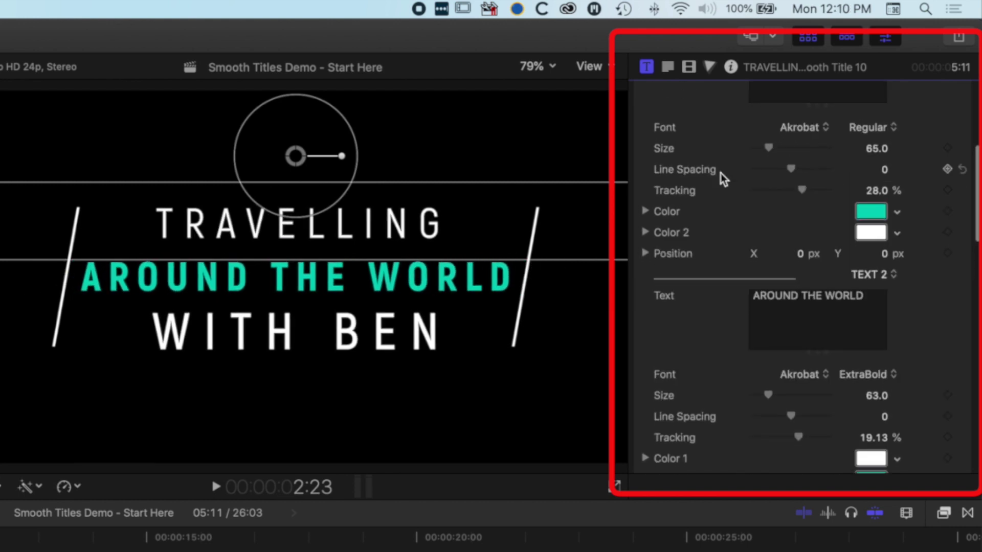
left_click_drag(770, 404, 772, 406)
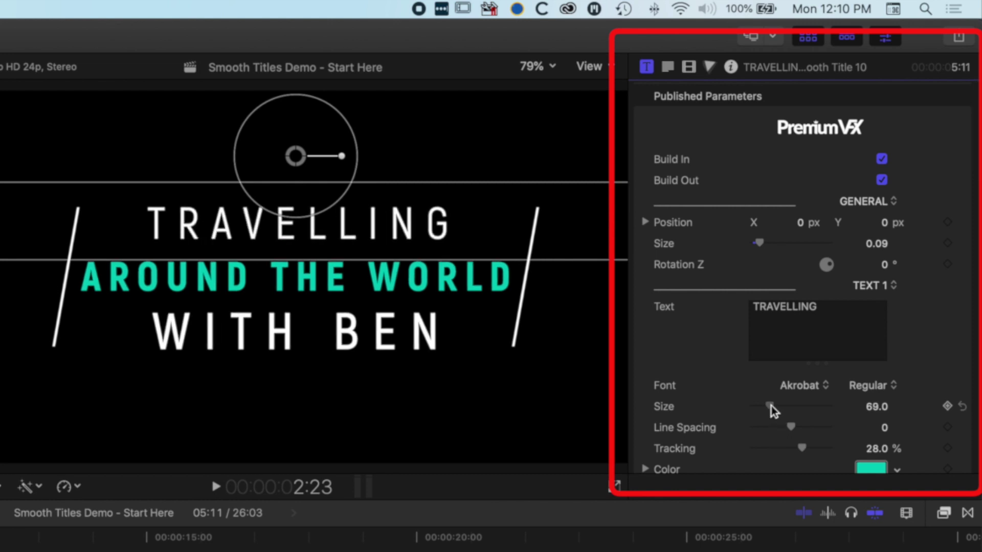
- Reduce the Text 2 line's size to 43
scroll(700, 324, "down", 5)
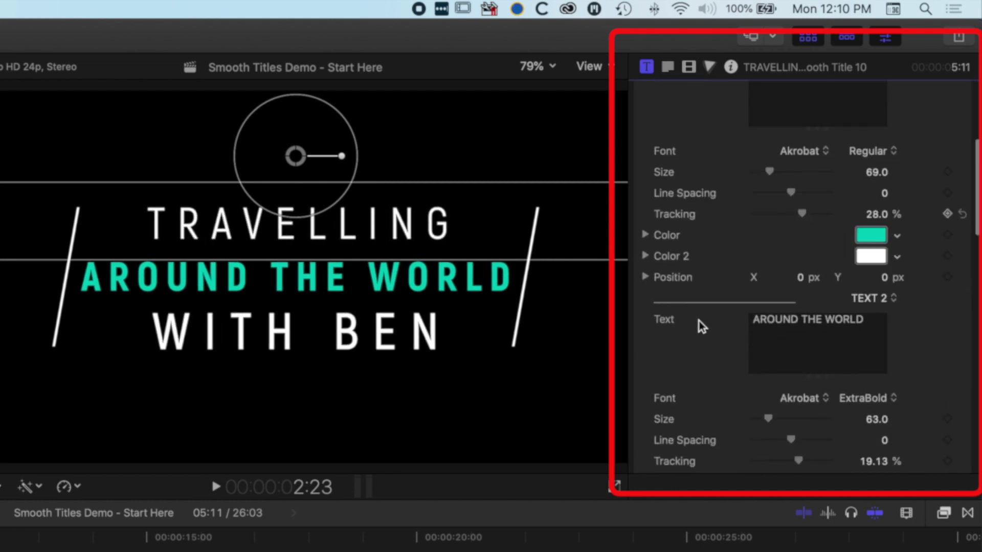
scroll(698, 321, "down", 3)
left_click_drag(767, 295, 761, 296)
- Set the slanted lines' X.Distance to 186.03 and their thickness to 9
scroll(703, 337, "down", 10)
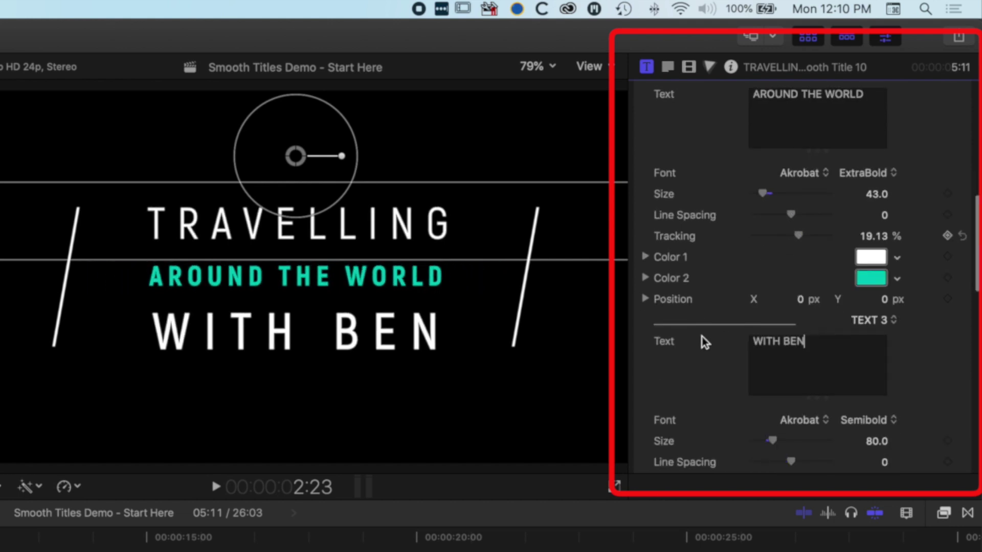
left_click_drag(792, 317, 758, 338)
scroll(809, 333, "down", 5)
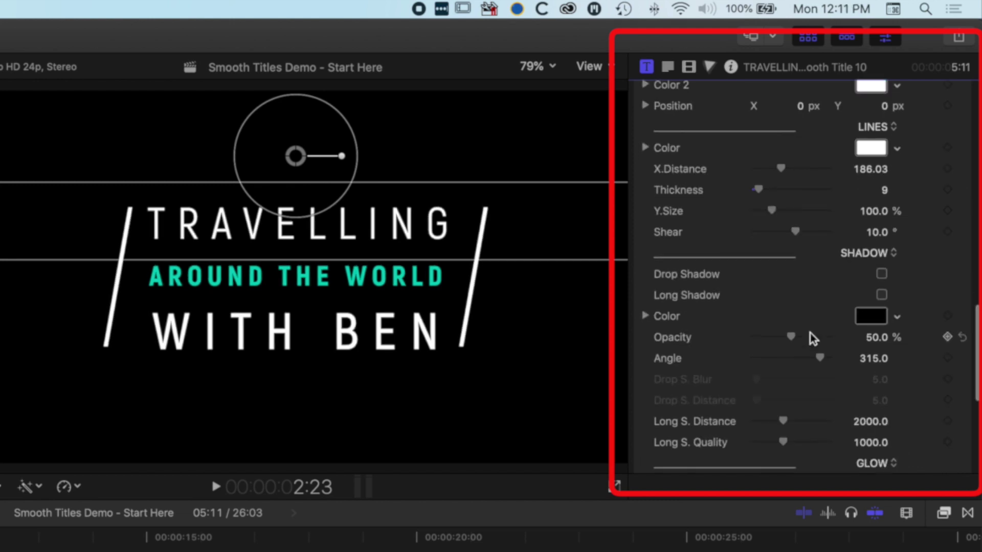
- Move the Text 3 line up to Y position 0.8 px and the Text 2 line up to Y position 0.7 px
scroll(809, 333, "down", 4)
scroll(810, 333, "down", 1)
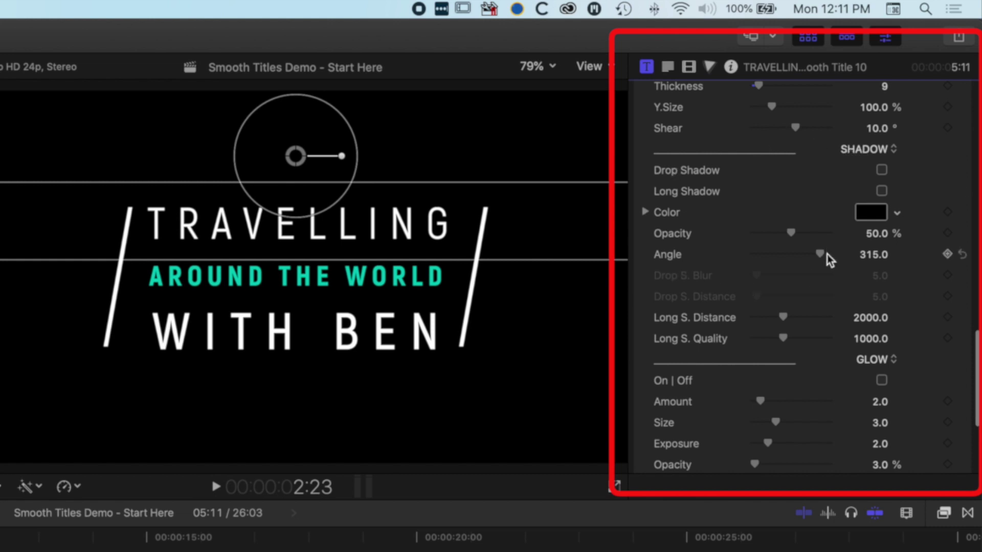
scroll(799, 296, "down", 5)
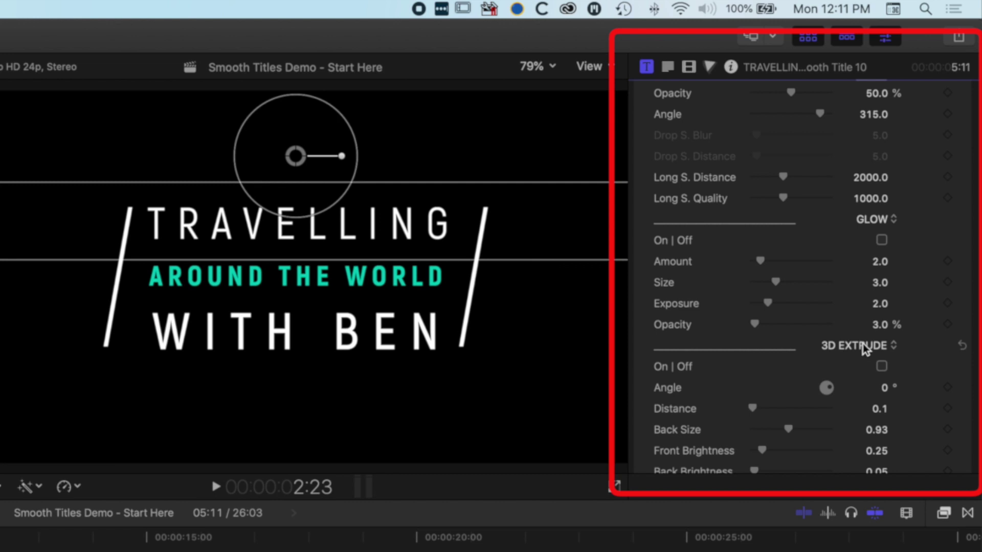
scroll(833, 317, "up", 7)
scroll(833, 317, "up", 11)
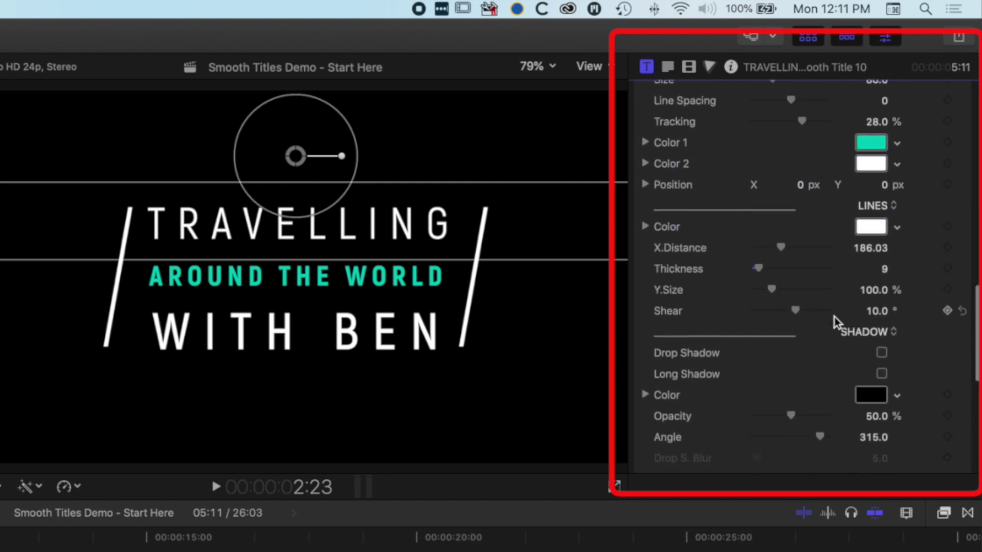
scroll(834, 317, "up", 1)
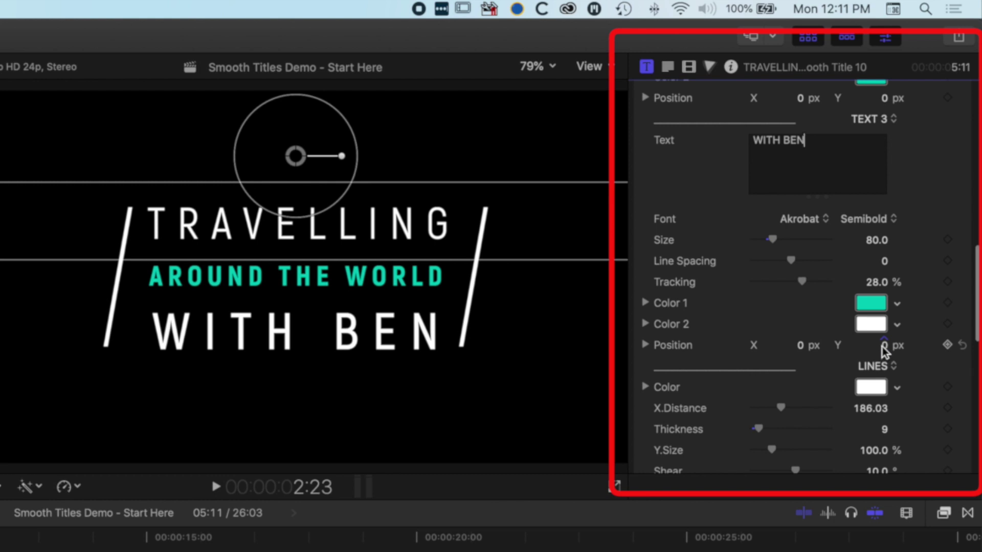
left_click_drag(886, 350, 886, 346)
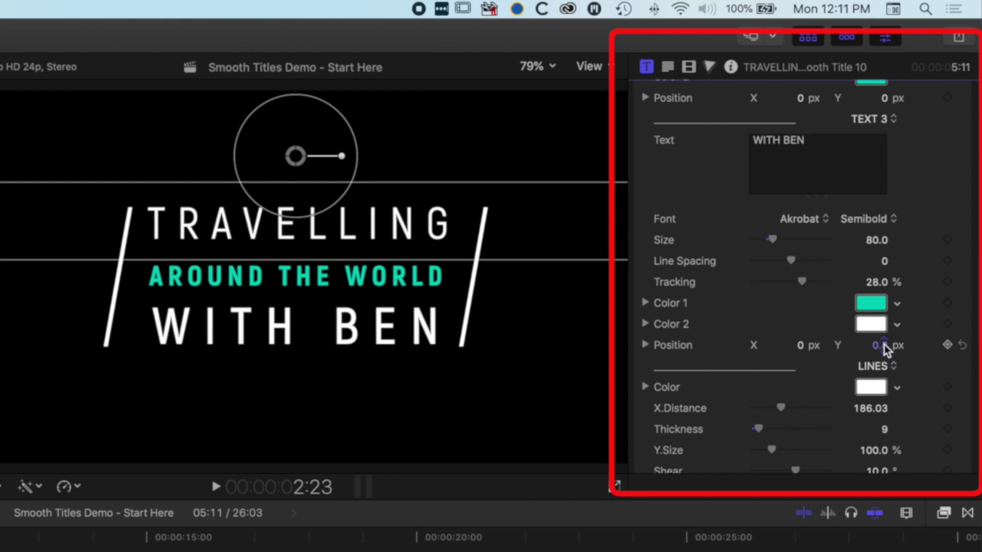
scroll(810, 282, "up", 3)
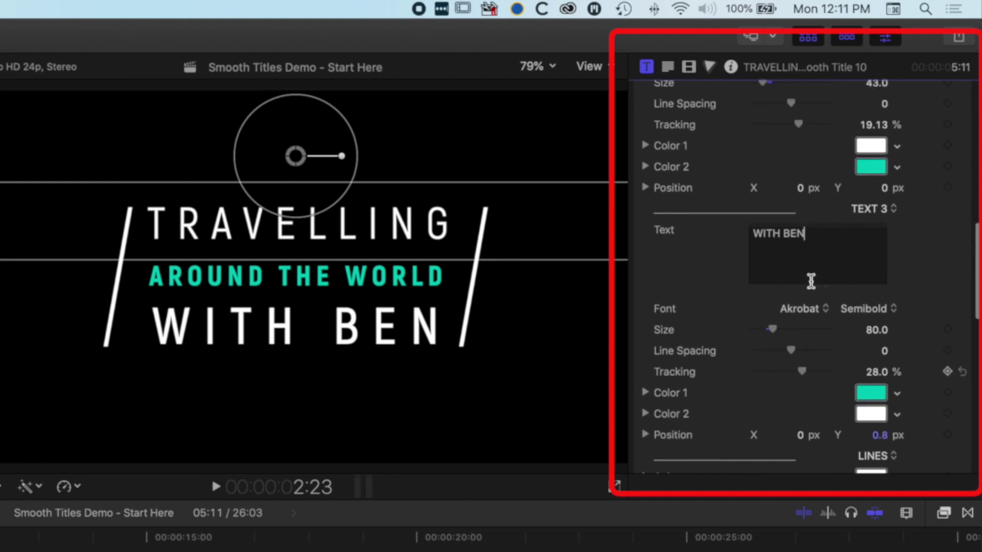
left_click_drag(888, 189, 888, 187)
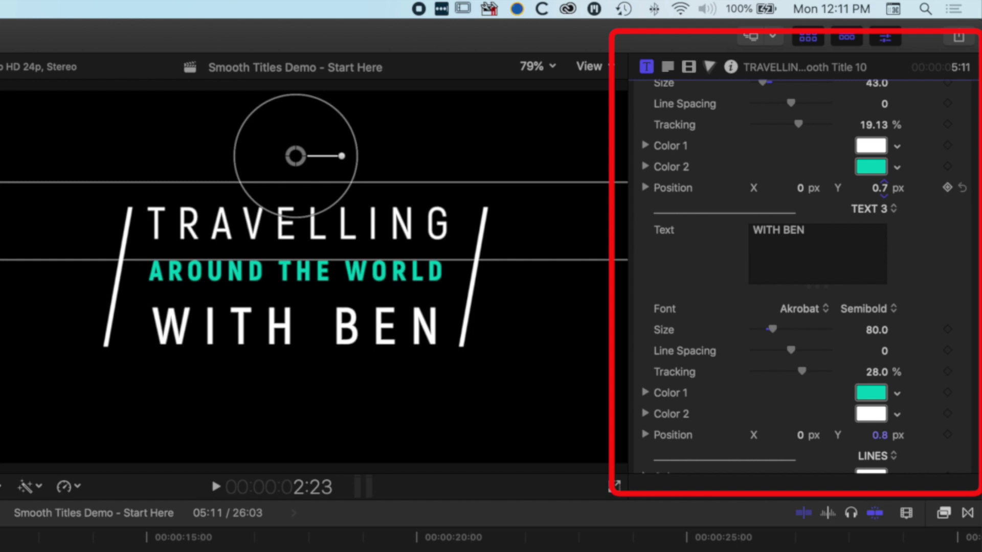
- Lower the Text 1 line to Y position -0.3 px and set its size to 67
scroll(833, 214, "up", 4)
scroll(859, 218, "up", 3)
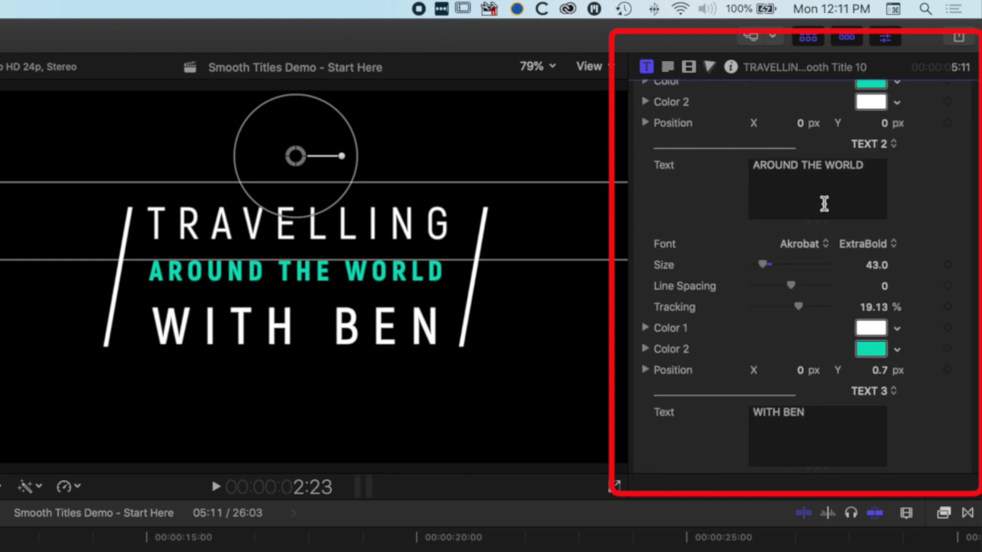
scroll(904, 171, "up", 9)
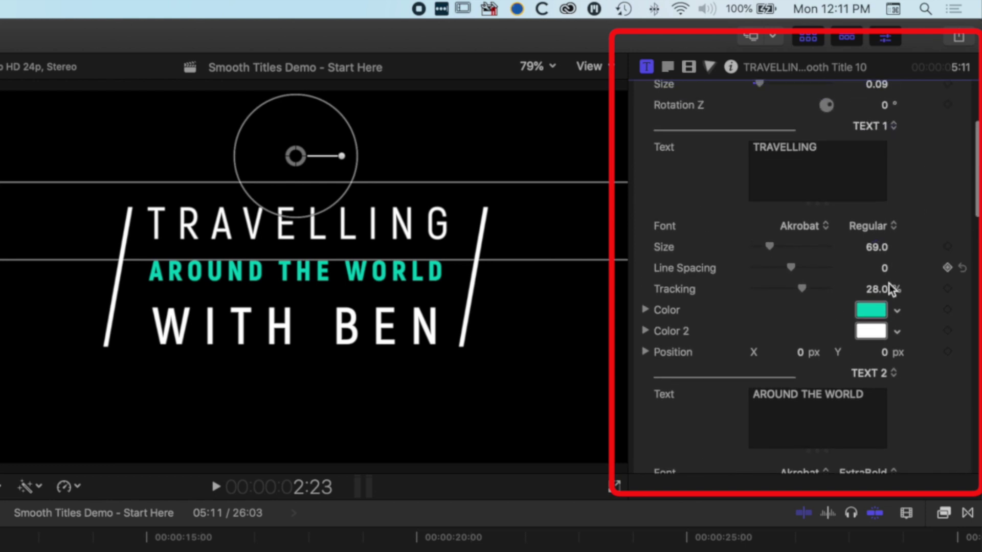
left_click_drag(885, 352, 855, 353)
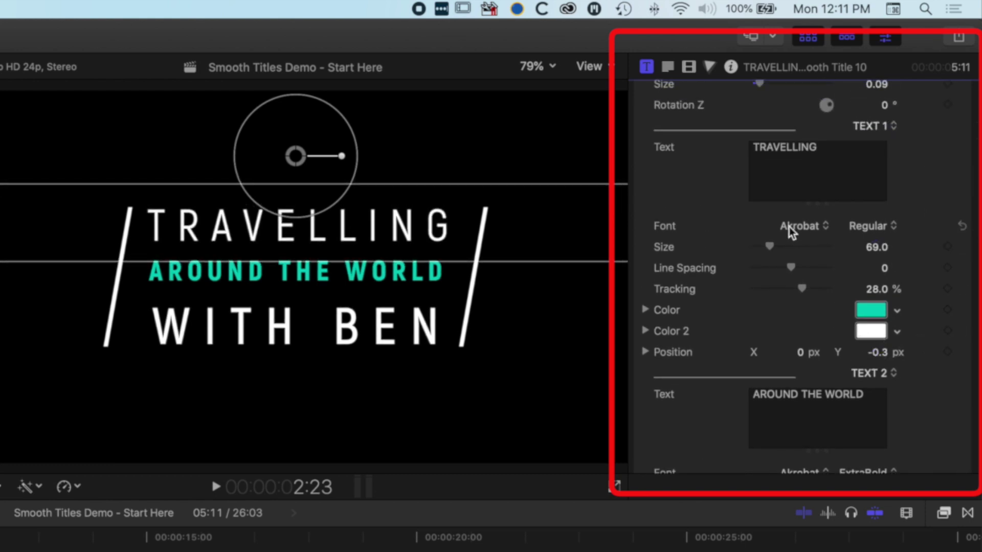
left_click_drag(770, 246, 766, 248)
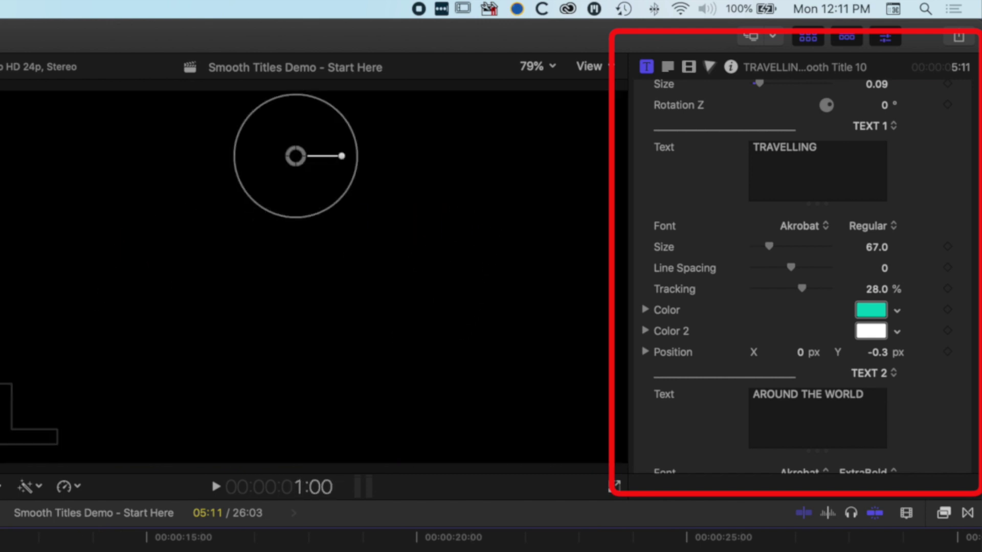
- Play back the title animation from 1:00 and turn off the title's Build Out
key("space")
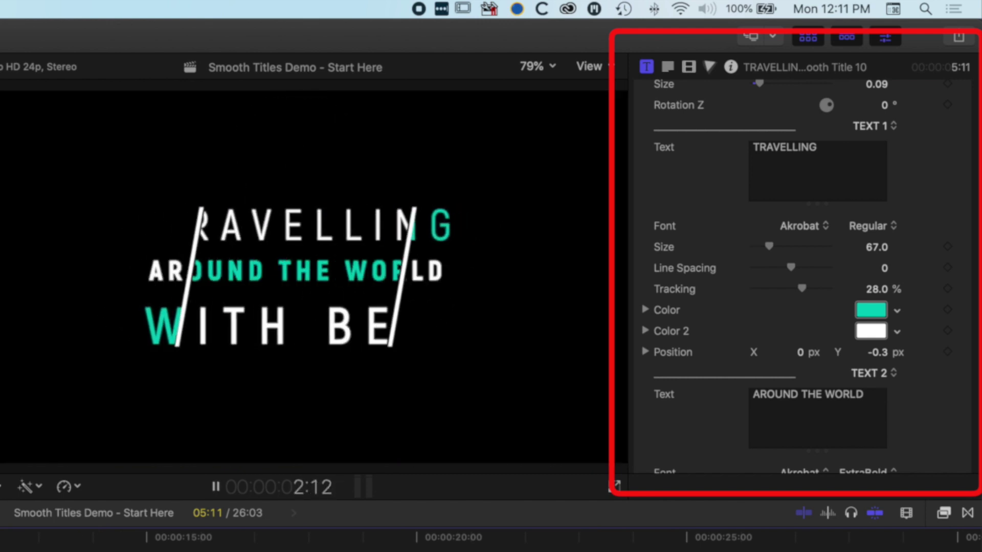
key("space")
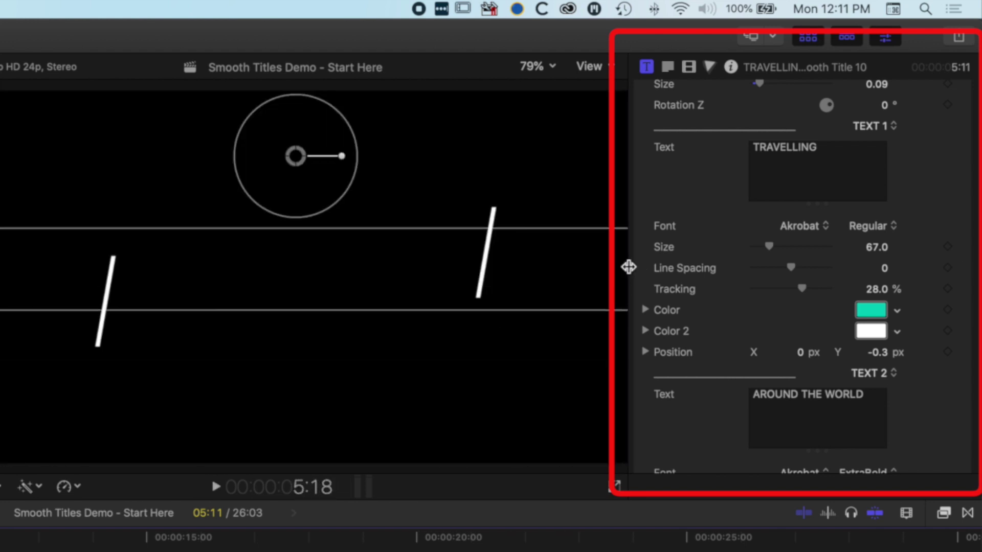
scroll(796, 189, "up", 5)
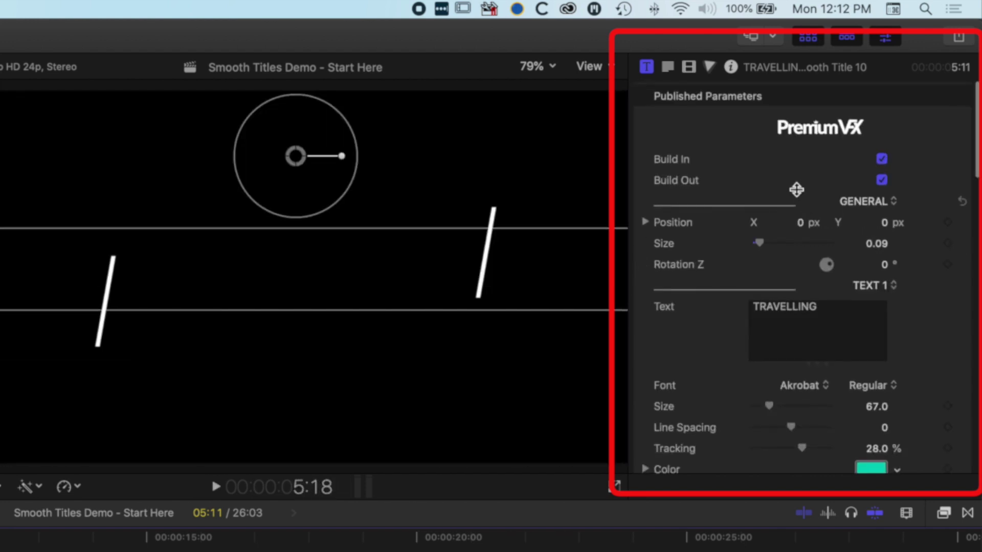
left_click(882, 180)
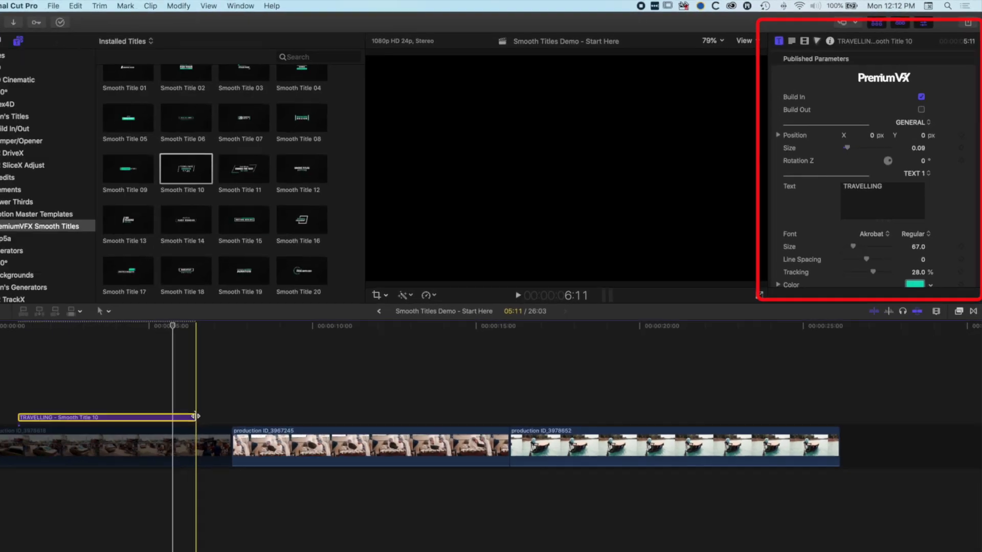
- Extend the title to the end of the first clip and play it back without its build-out animation
left_click_drag(197, 416, 229, 416)
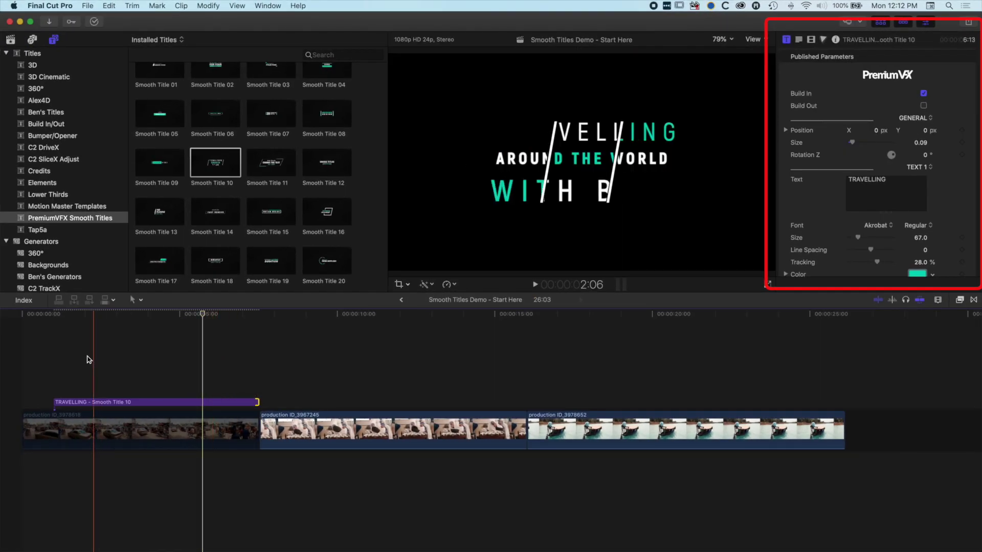
left_click(55, 360)
key("space")
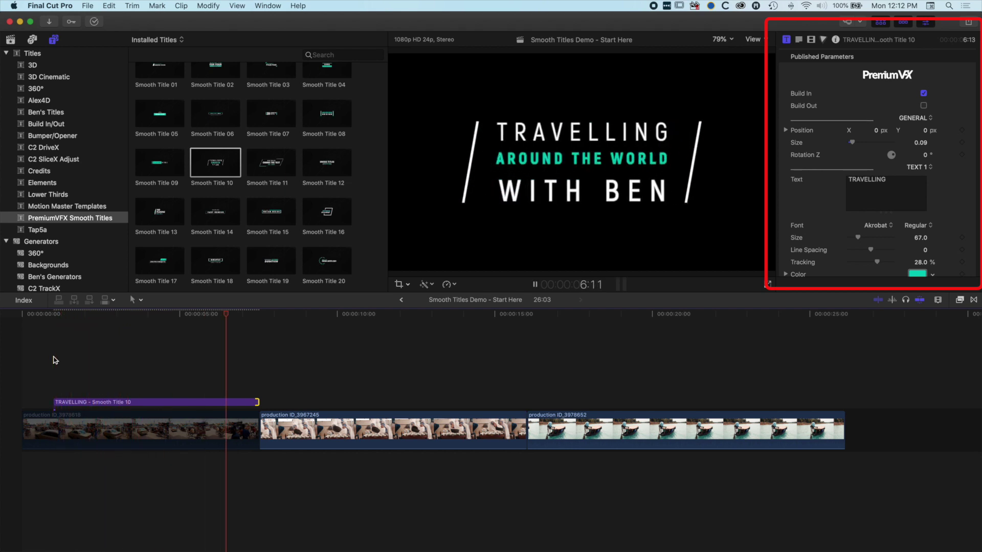
key("space")
- Trim the end of the title to a duration of 5:20 and turn its Build Out back on
left_click_drag(258, 402, 235, 401)
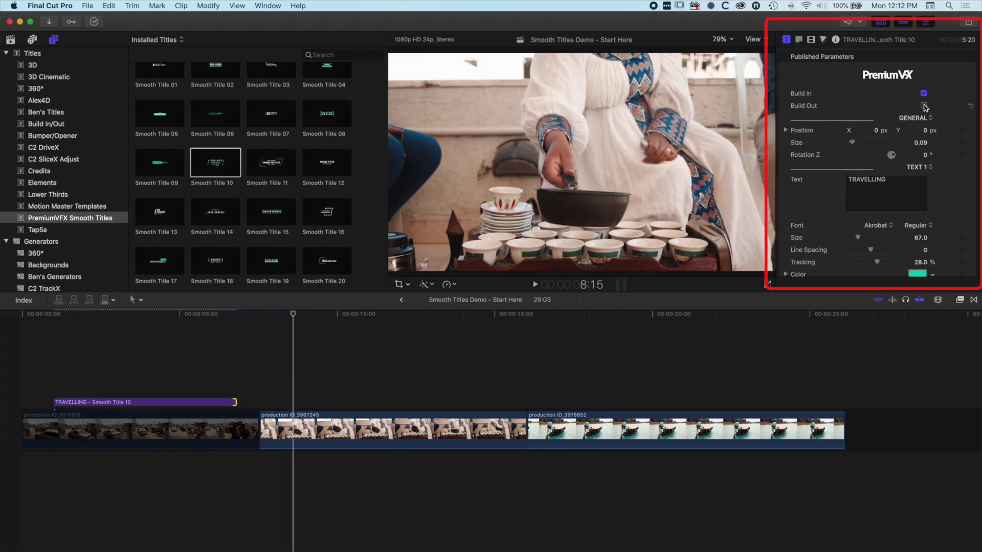
scroll(885, 126, "down", 1)
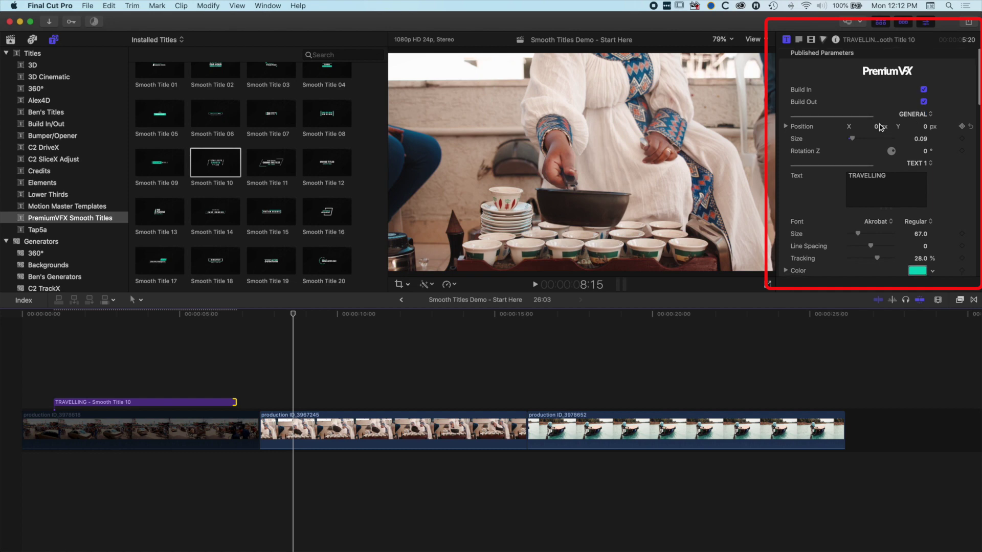
- At 4:08, move the whole title to X position 0.07 px and enlarge its general size to 0.11
left_click(159, 314)
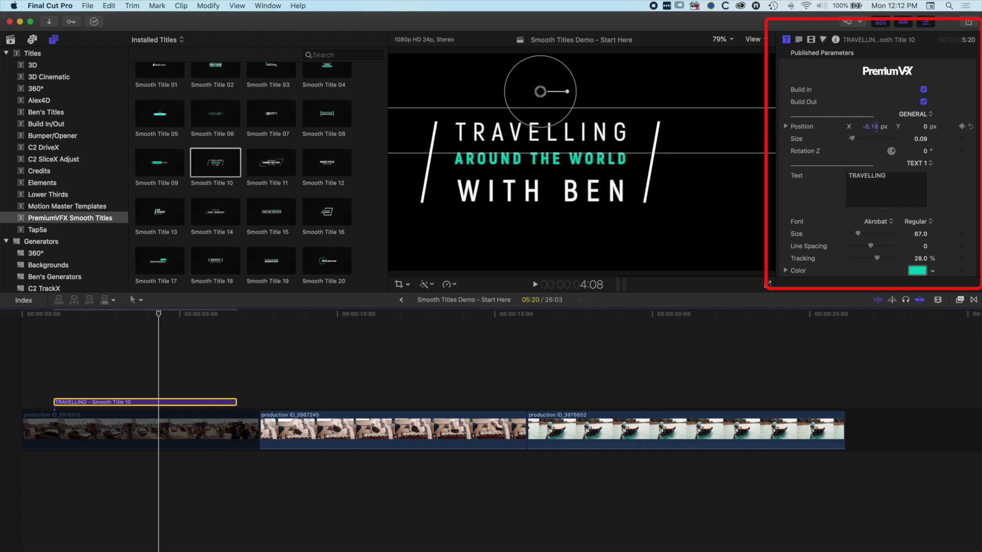
left_click_drag(583, 93, 597, 93)
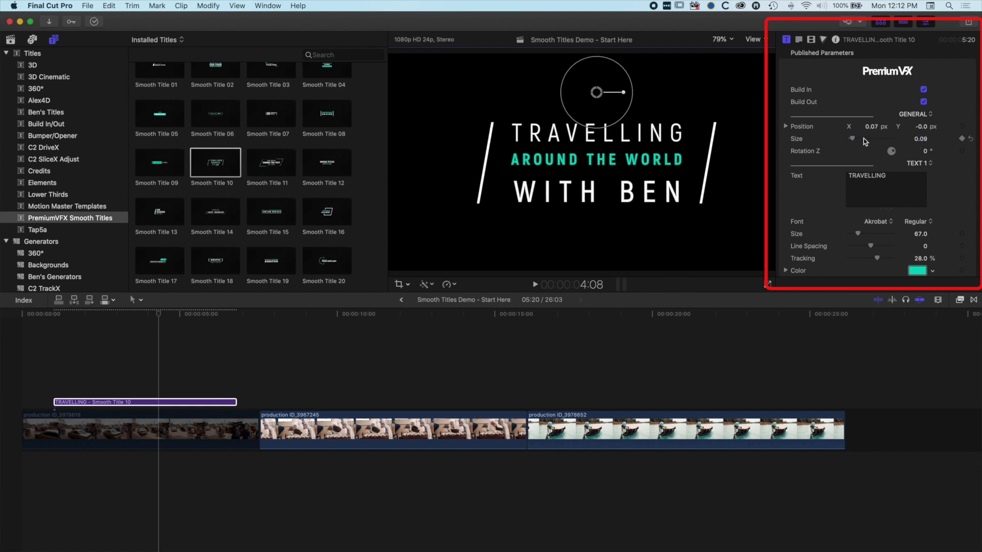
mouse_move(852, 142)
left_mouse_down()
mouse_move(870, 142)
mouse_move(854, 141)
left_mouse_up()
scroll(953, 180, "down", 4)
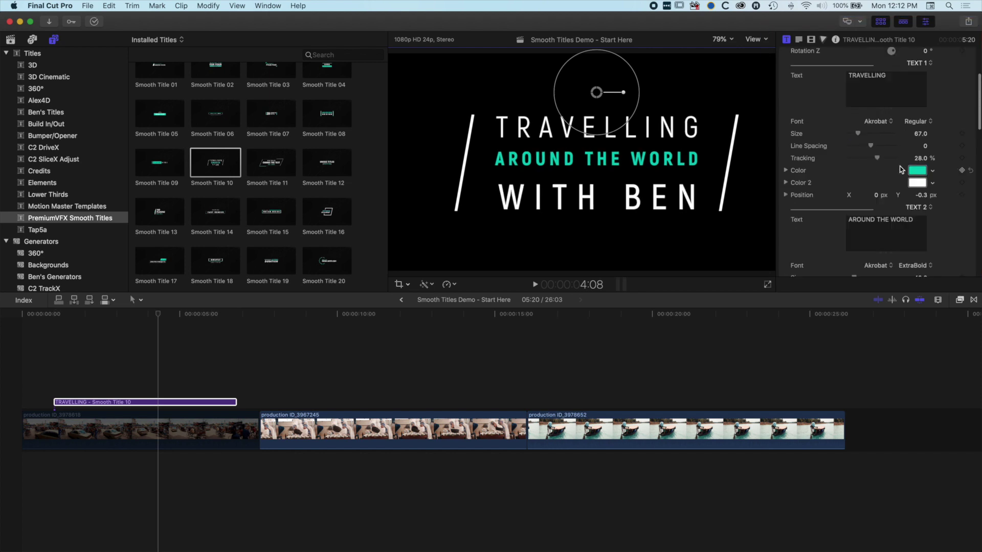
- Enable the first footage clip beneath the title and reselect the title
left_click(150, 429)
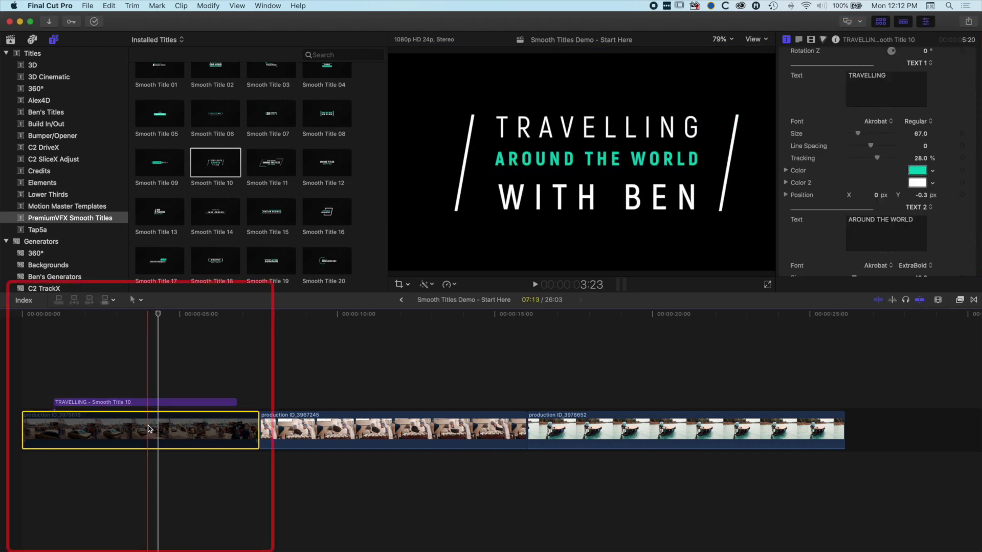
key("s")
key("v")
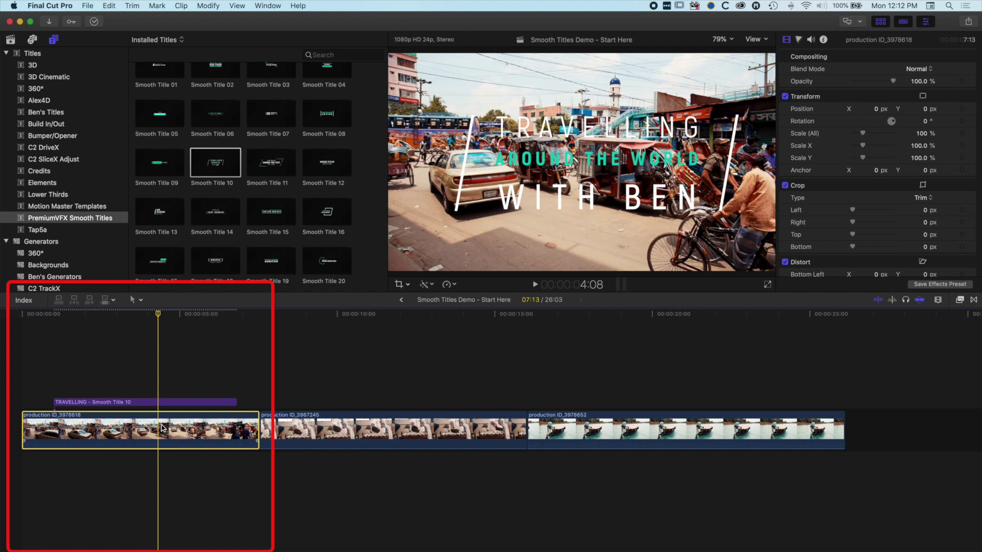
left_click(156, 402)
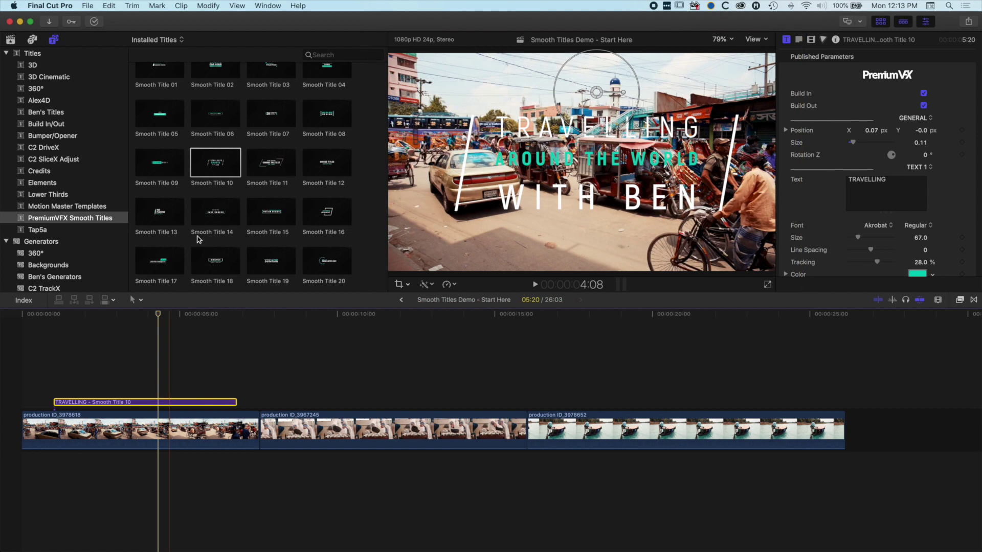
- Add the bonus BG Overlay Effects title between the footage and the text title, starting just before the title and lasting 6:14
scroll(215, 195, "up", 4)
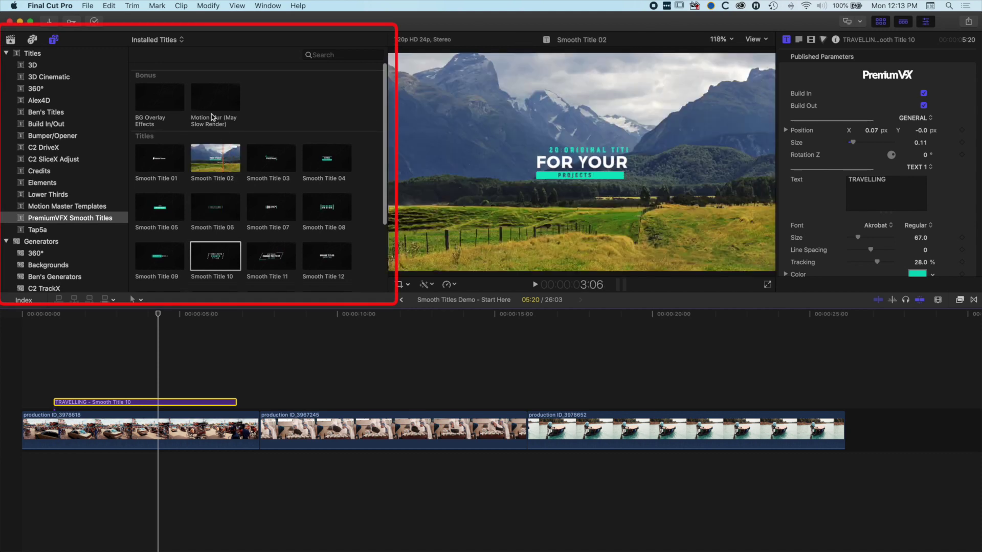
left_click(156, 101)
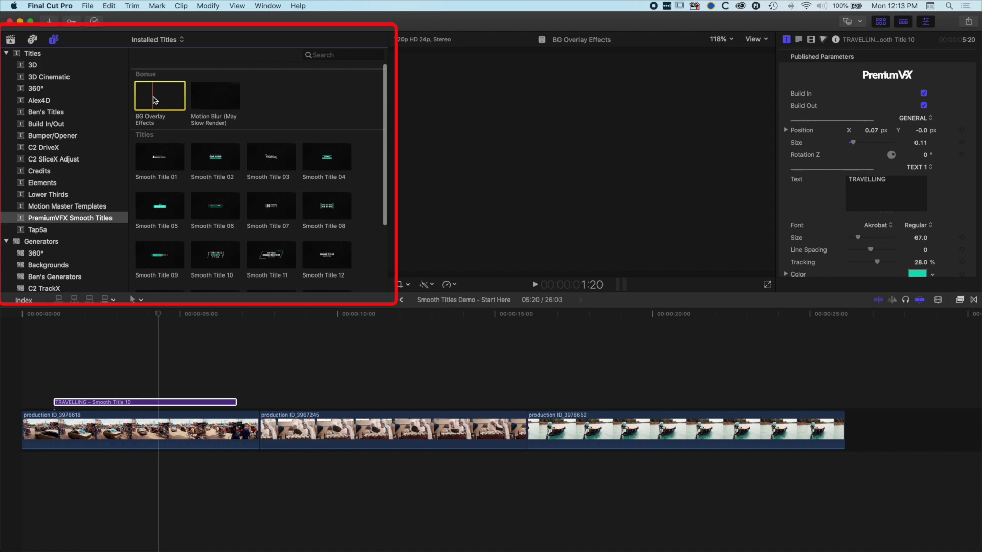
left_click_drag(153, 99, 47, 403)
left_click_drag(203, 402, 253, 400)
left_click(92, 366)
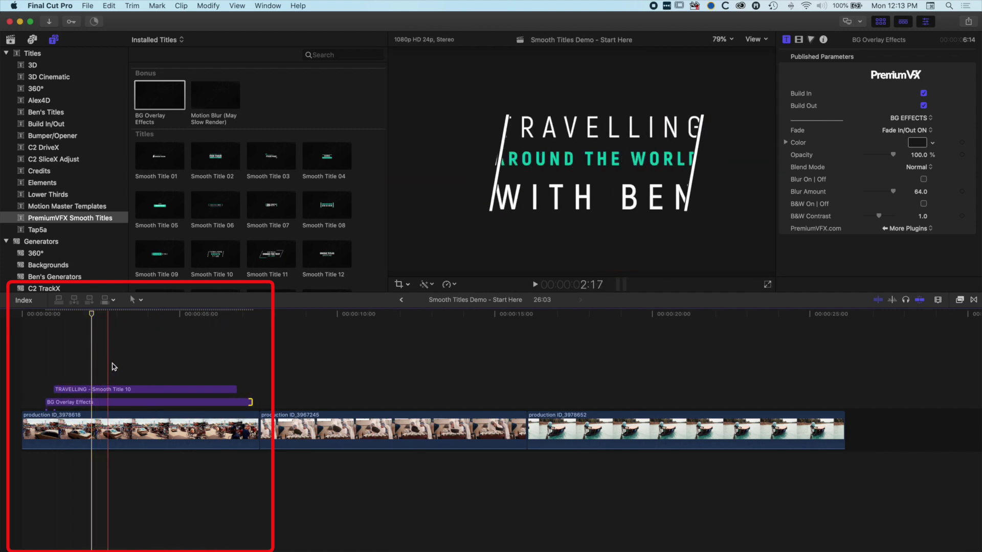
- Set the BG Overlay Effects opacity to 95.57% and play back the title over the darkened footage
left_click(106, 403)
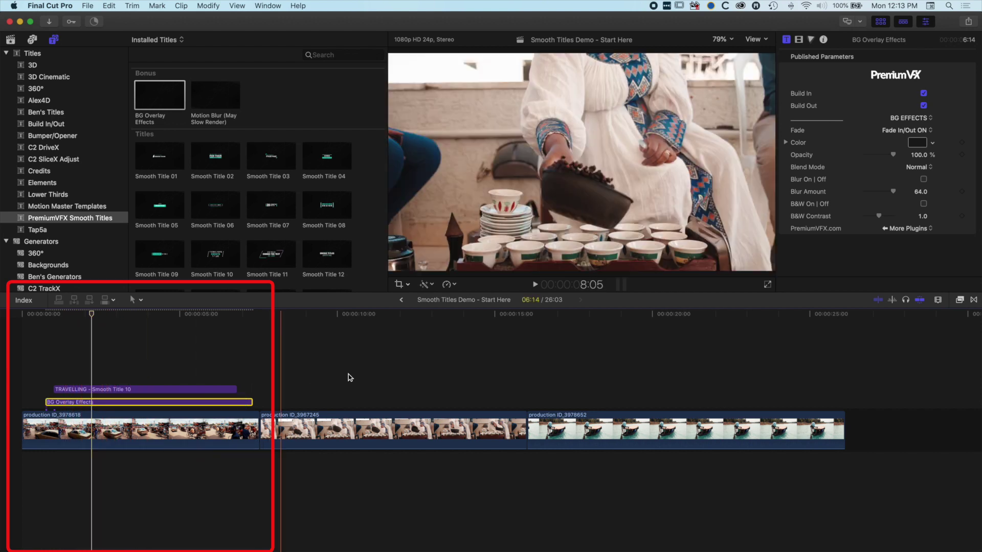
key("space")
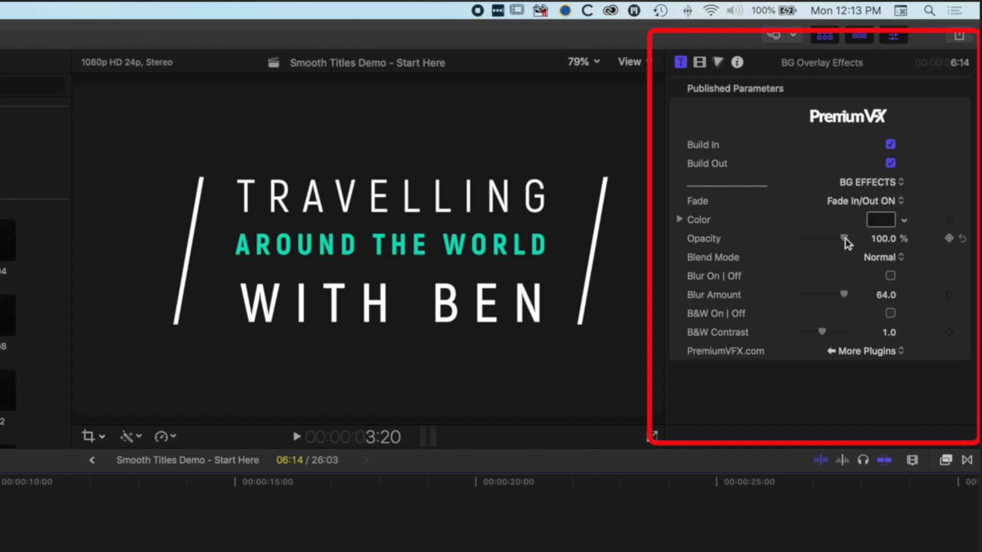
mouse_move(842, 239)
left_mouse_down()
mouse_move(829, 238)
mouse_move(841, 240)
left_mouse_up()
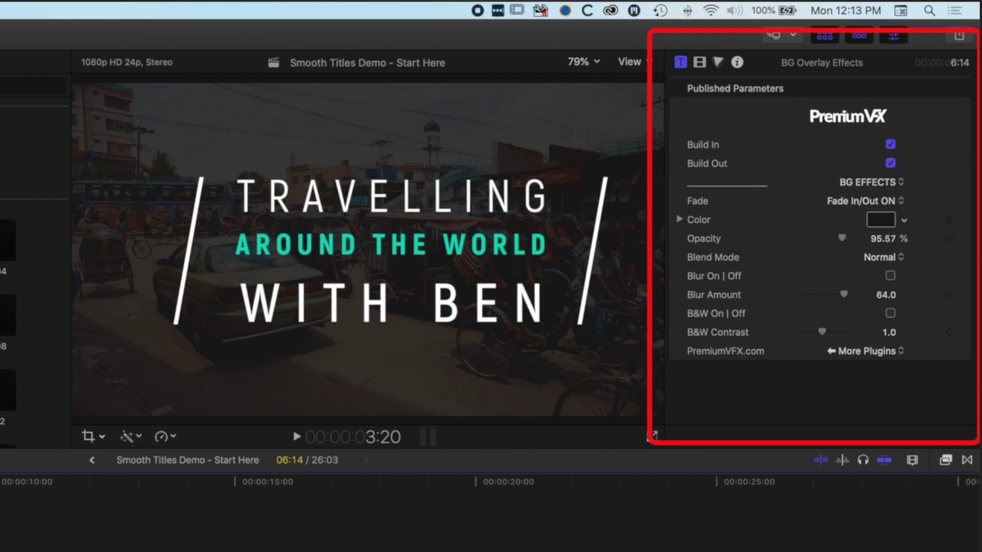
key("space")
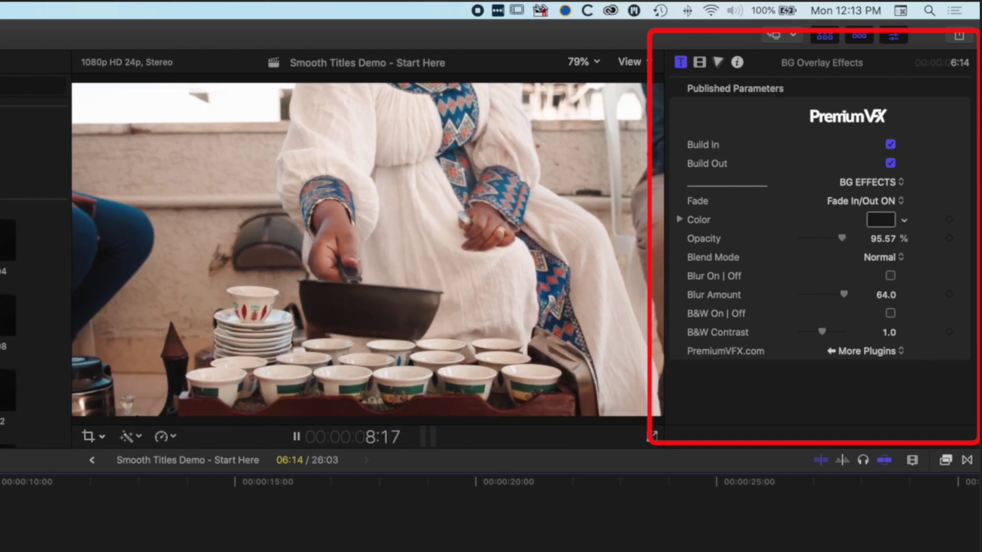
left_click(293, 427)
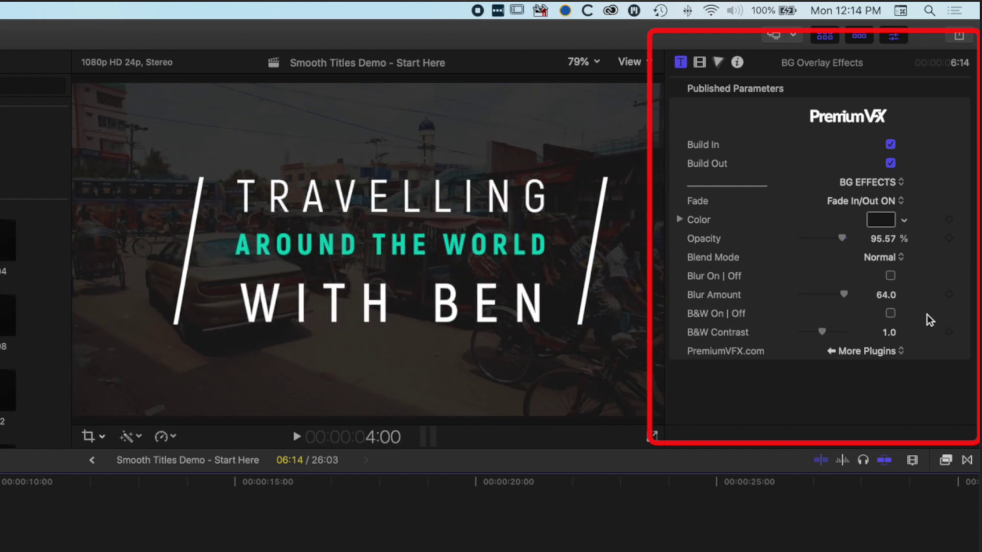
- Turn on the overlay's blur, preview it, and lower the overlay opacity to 89.54%
left_click(890, 276)
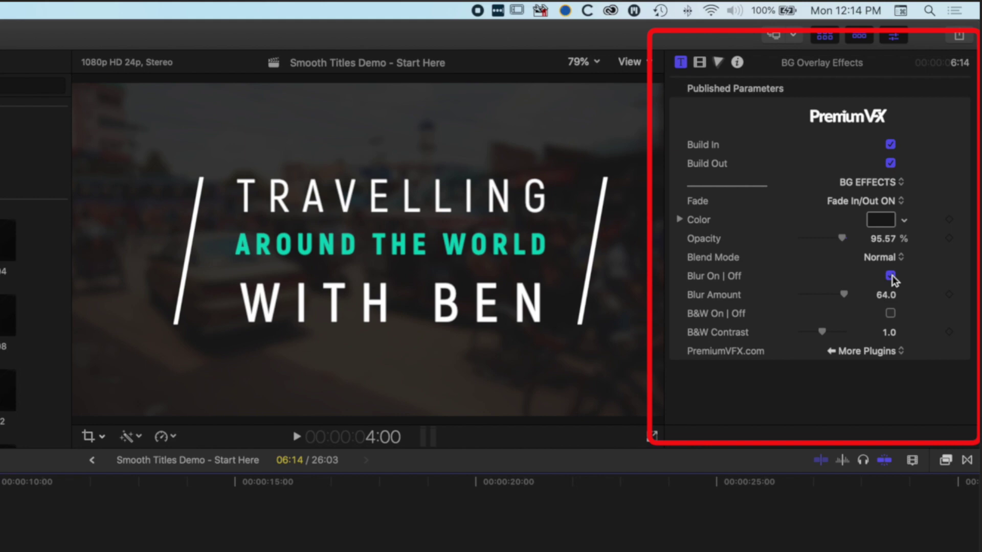
left_click(294, 433)
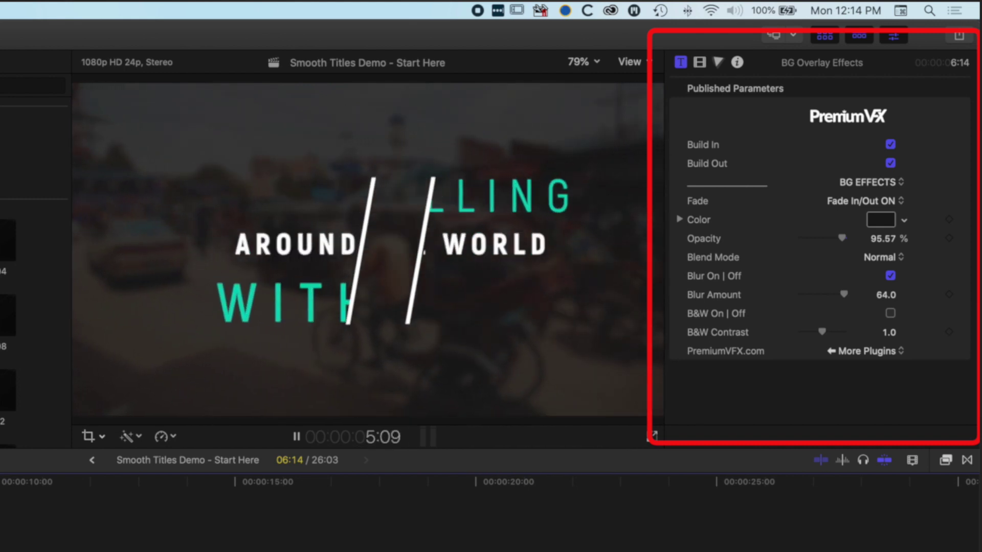
left_click(294, 433)
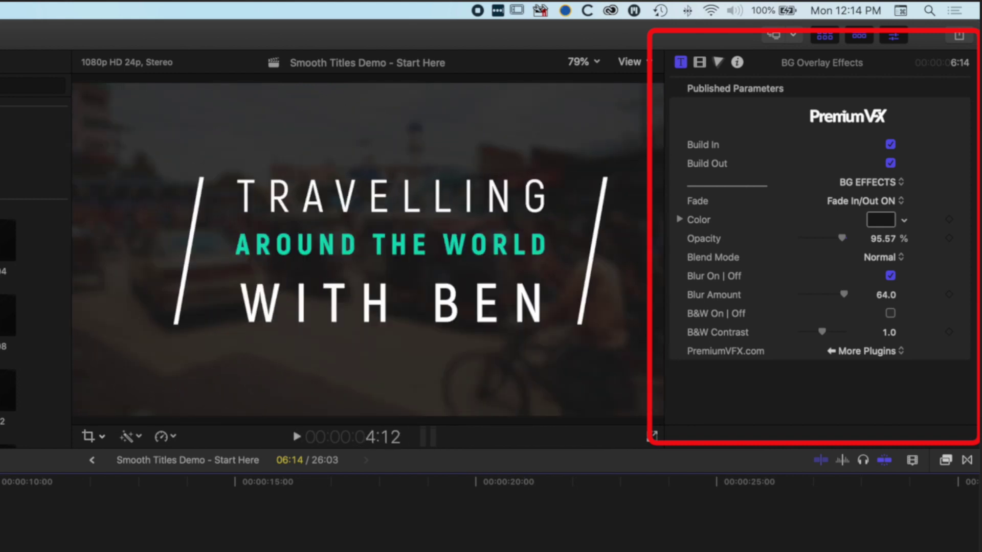
left_click(535, 221)
left_click_drag(842, 238, 838, 239)
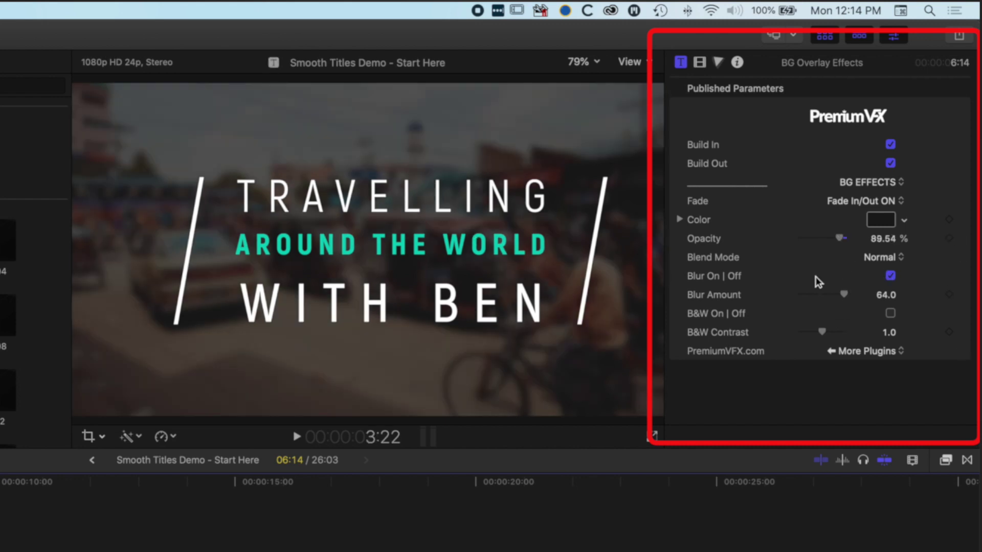
- Turn on the overlay's B&W effect and set the B&W Contrast to 0.58
left_click(890, 316)
mouse_move(822, 335)
left_mouse_down()
mouse_move(851, 333)
mouse_move(816, 335)
left_mouse_up()
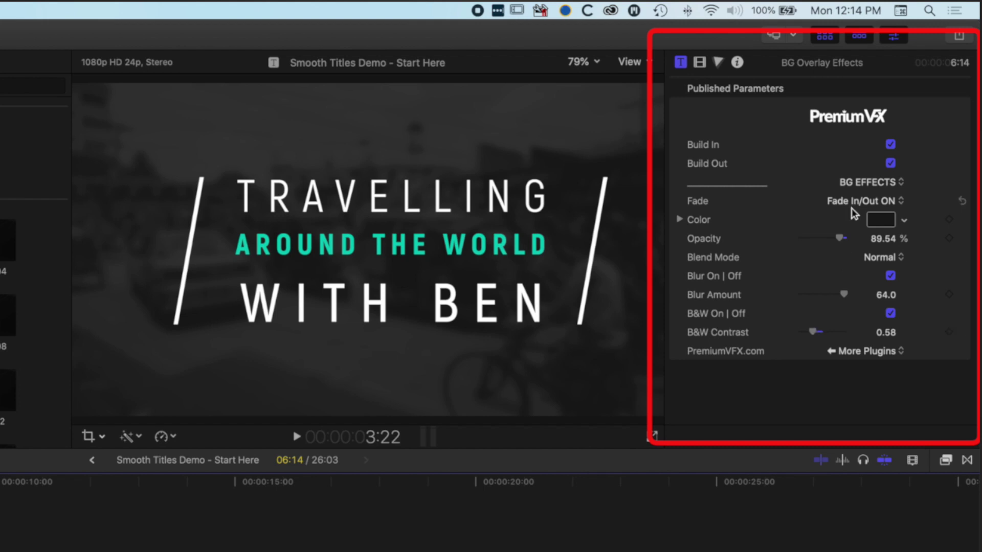
- Change the overlay color to orange-red and lower its opacity to 54.33%
left_click(904, 221)
left_click_drag(894, 237, 840, 240)
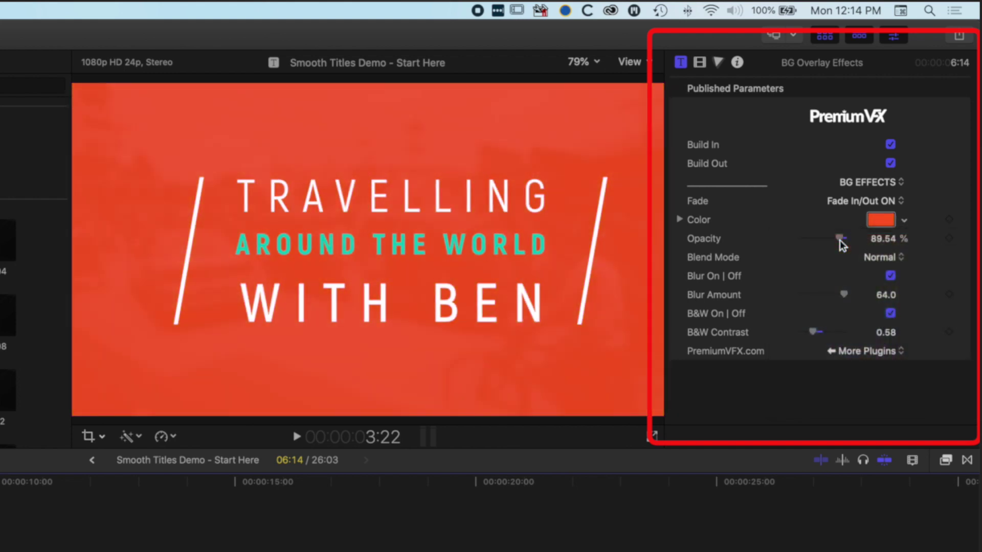
left_click_drag(841, 244, 823, 239)
- Change the overlay color to purple and set its opacity to 61.21%
left_click(903, 221)
left_click_drag(854, 355, 875, 358)
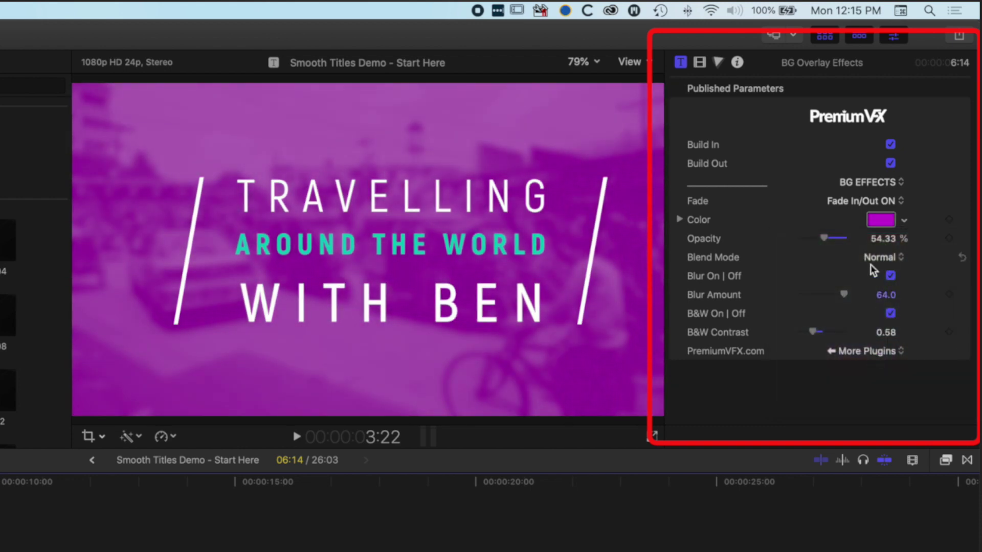
mouse_move(827, 240)
left_mouse_down()
mouse_move(847, 241)
mouse_move(833, 241)
left_mouse_up()
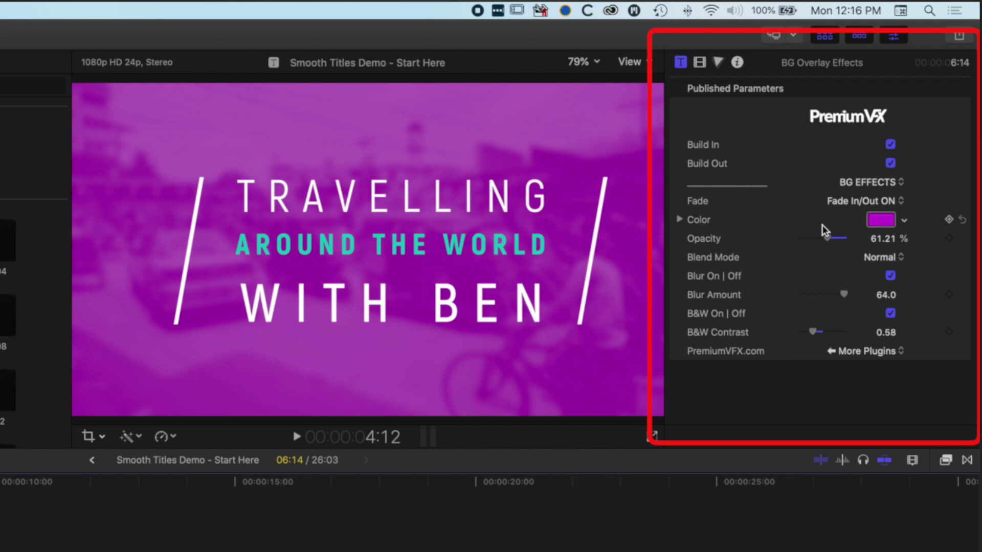
- Play back the title animation over the purple blurred overlay
key("shift+space")
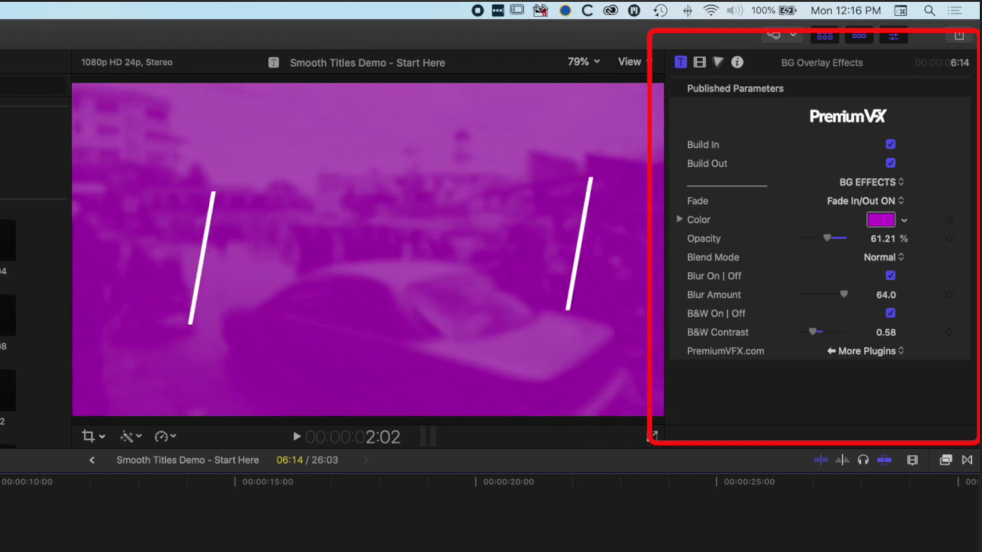
key("space")
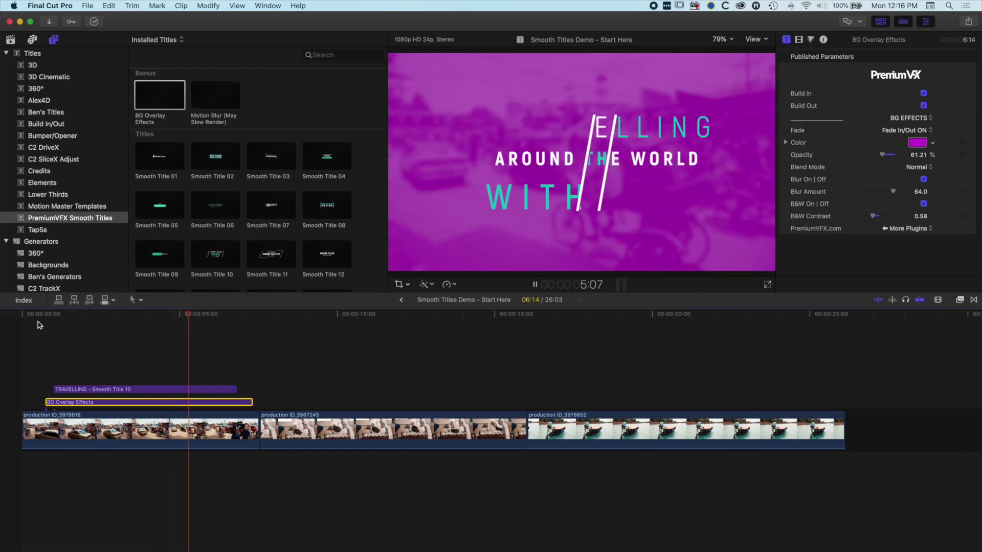
key("space")
- At 3:21, change Color 2 of the title's Text 2 line to a bright yellow using the color wheel
left_click(145, 314)
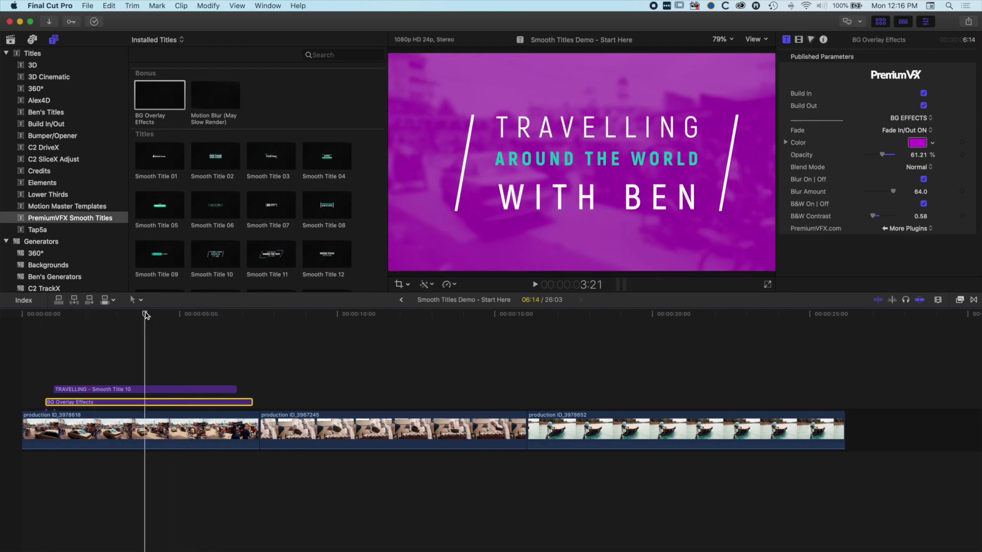
left_click(184, 389)
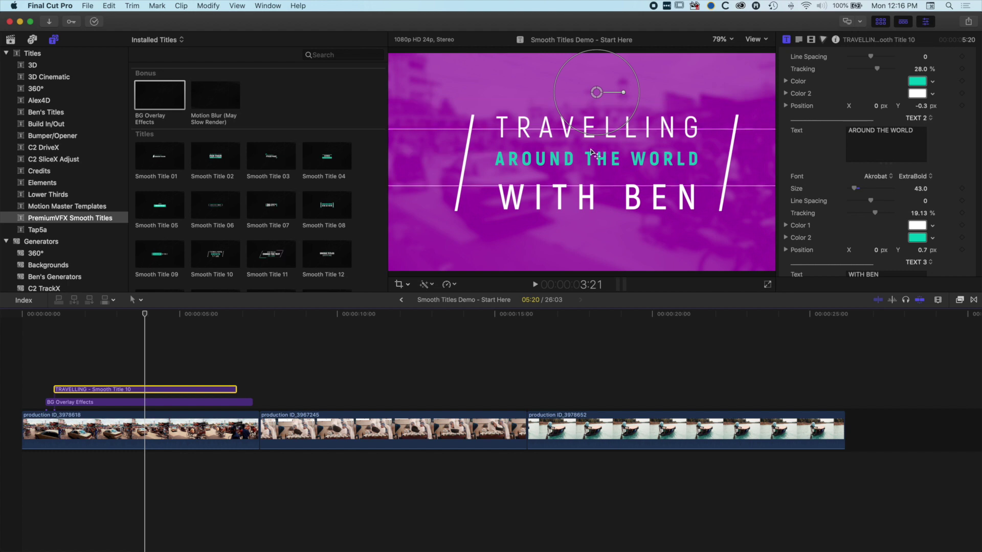
left_click(916, 238)
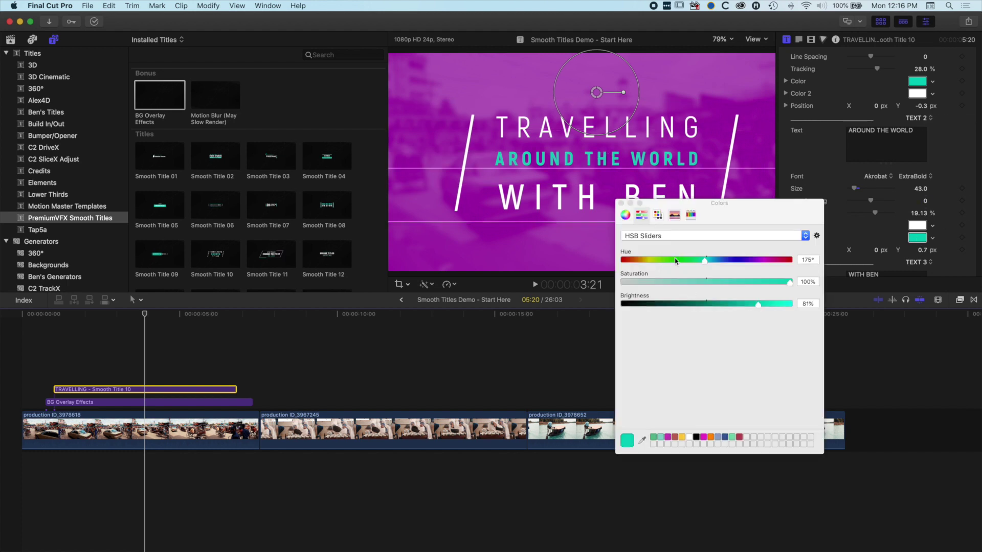
left_click(625, 215)
left_click_drag(782, 309, 767, 262)
left_click_drag(659, 421, 630, 423)
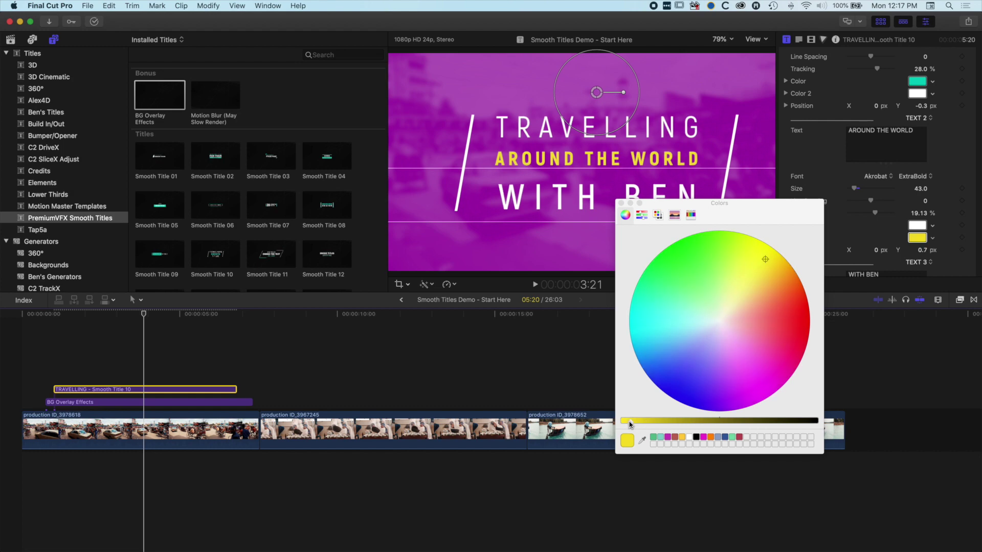
left_click(622, 204)
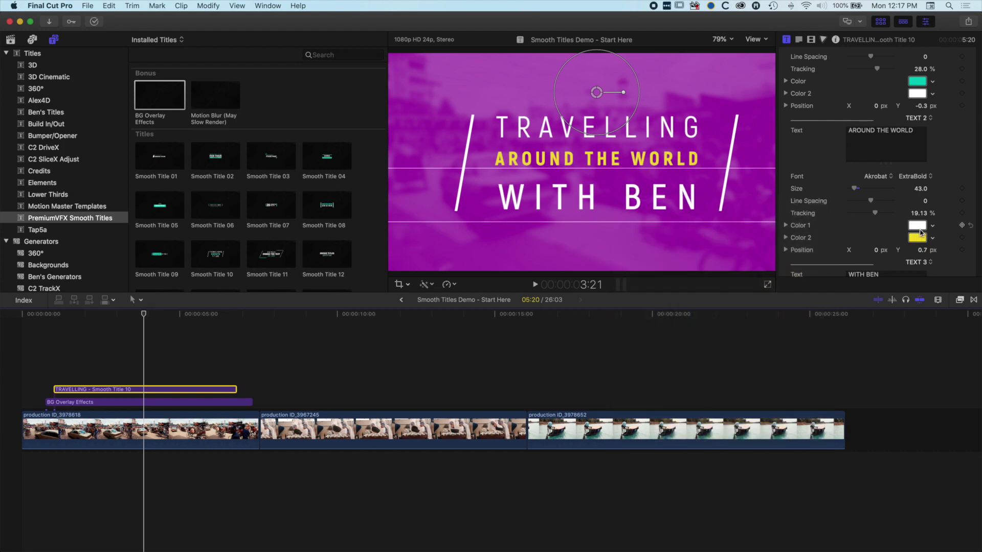
- Set Color 1 of the title's Text 2 line to the overlay's purple, sampled from the viewer and brightened to a lighter shade
left_click_drag(146, 318, 100, 322)
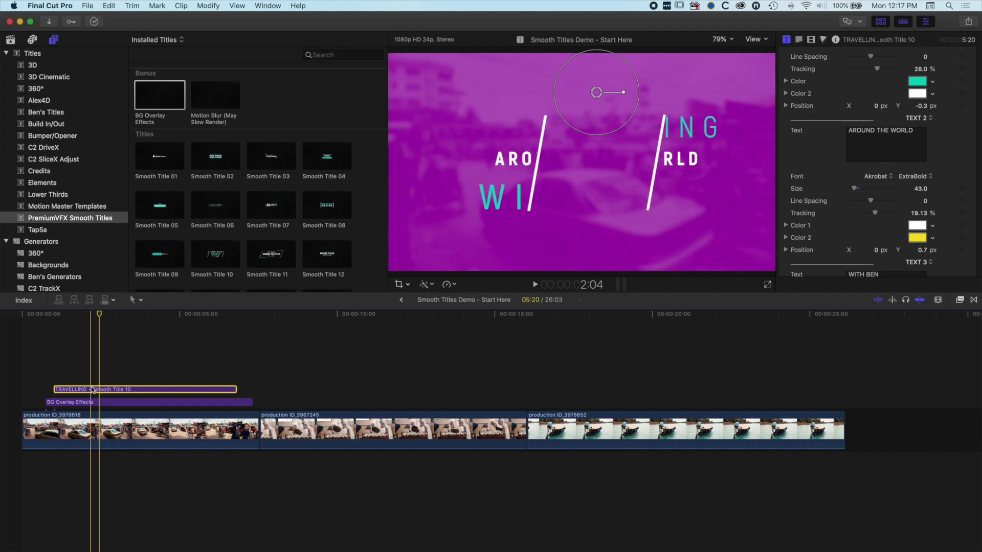
left_click(917, 225)
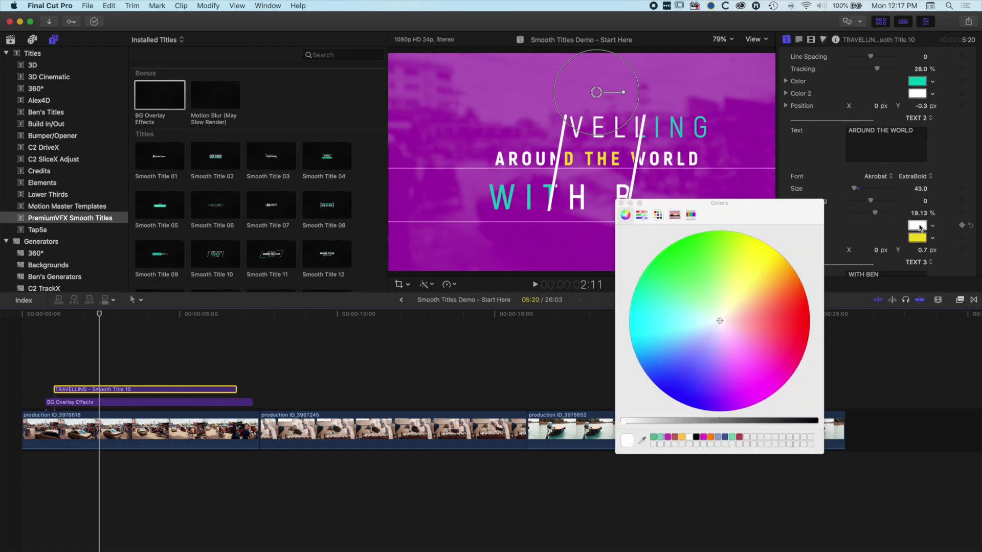
left_click(642, 442)
left_click(504, 90)
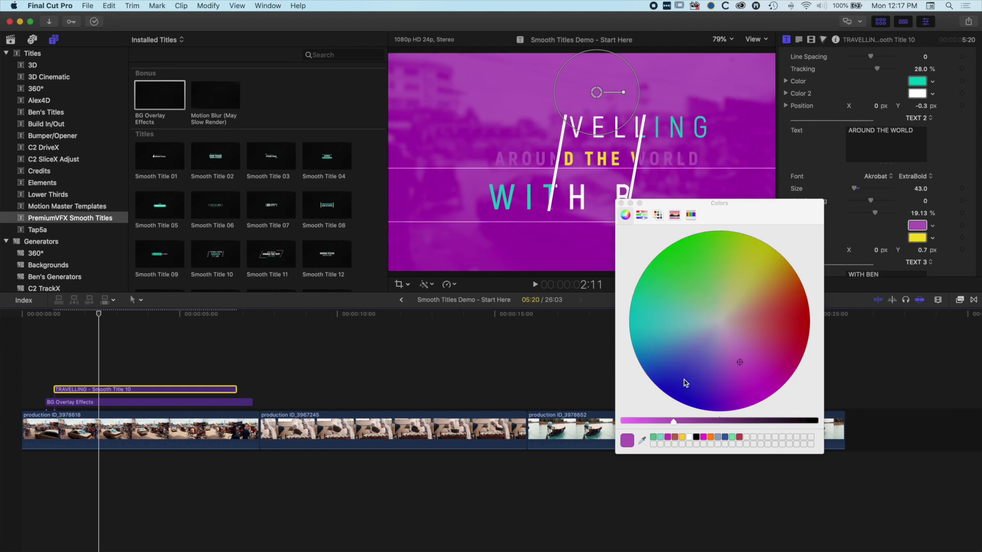
left_click_drag(668, 423, 641, 424)
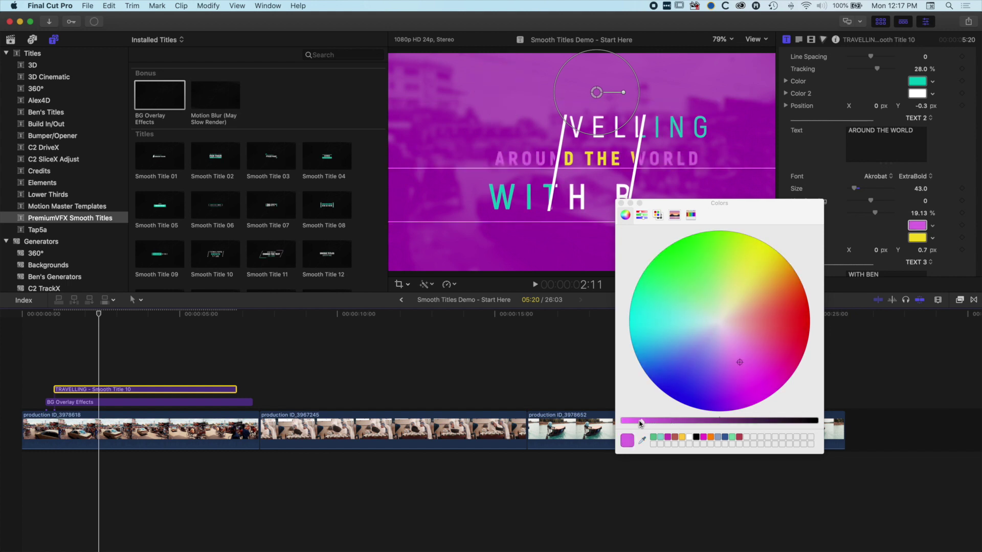
left_click(621, 204)
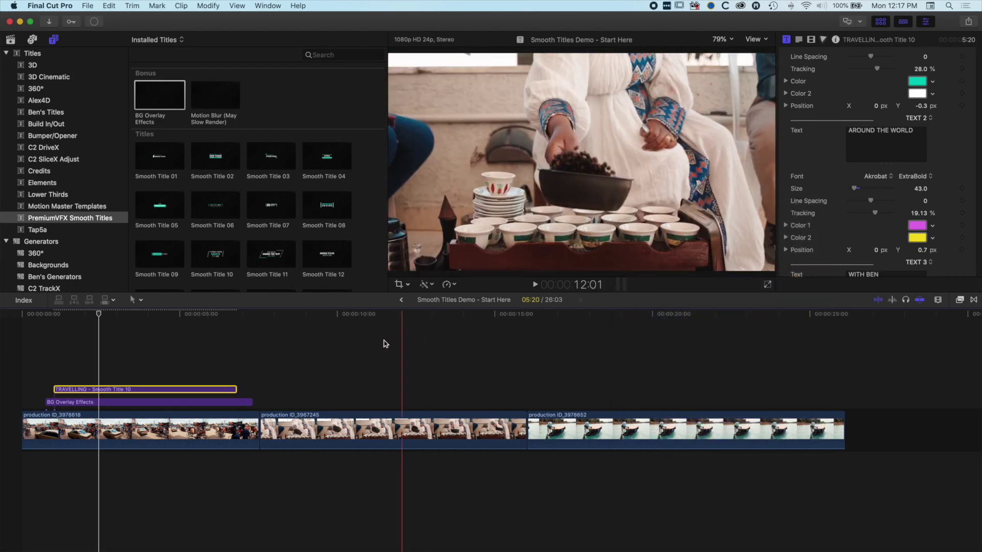
- Play back the title animation from the start to check the purple-to-yellow middle line
left_click(34, 314)
key("space")
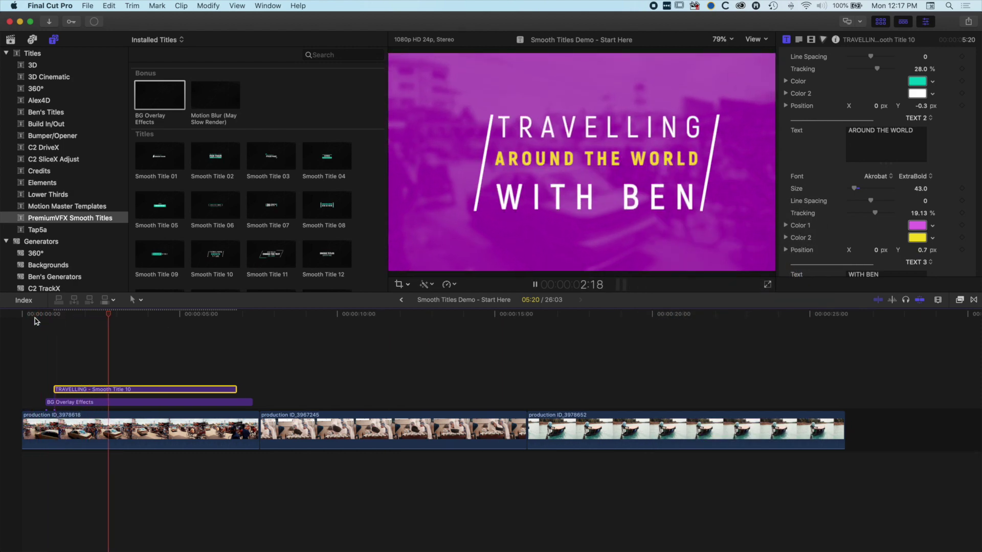
key("space")
- At 3:06, save the yellow of Text 2's Color 2 as a reusable swatch in the color picker
mouse_move(143, 315)
left_mouse_down()
mouse_move(84, 316)
mouse_move(125, 317)
left_mouse_up()
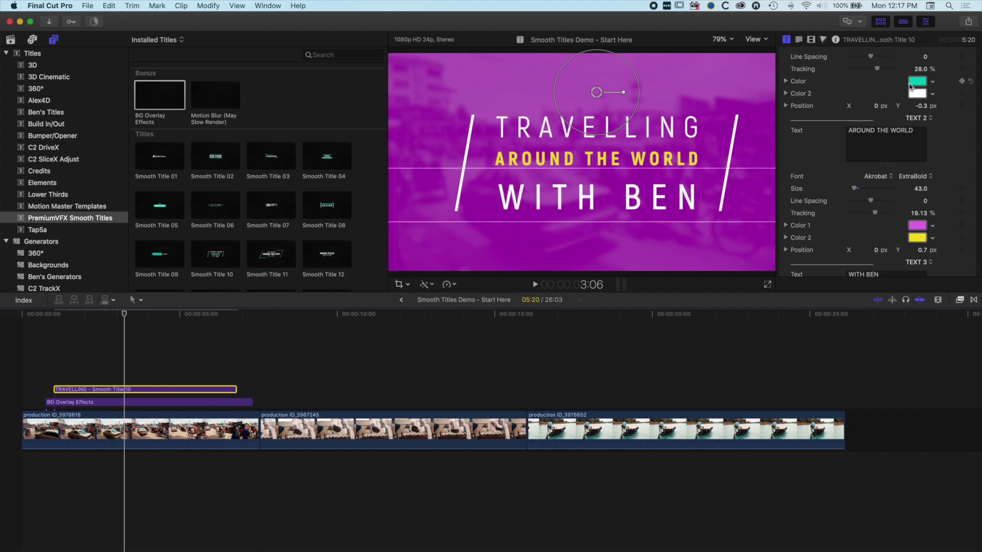
left_click(915, 238)
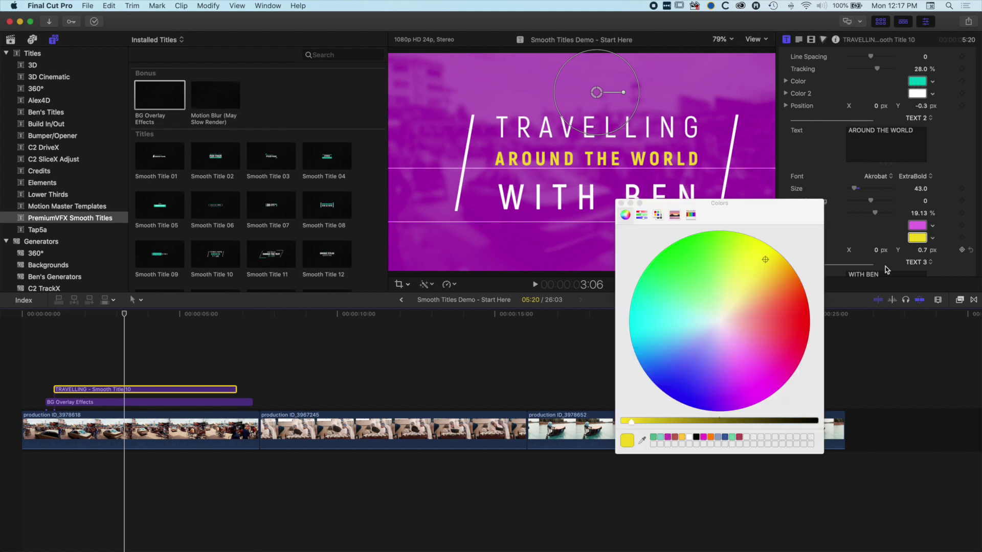
left_click_drag(627, 445, 748, 441)
left_click(620, 203)
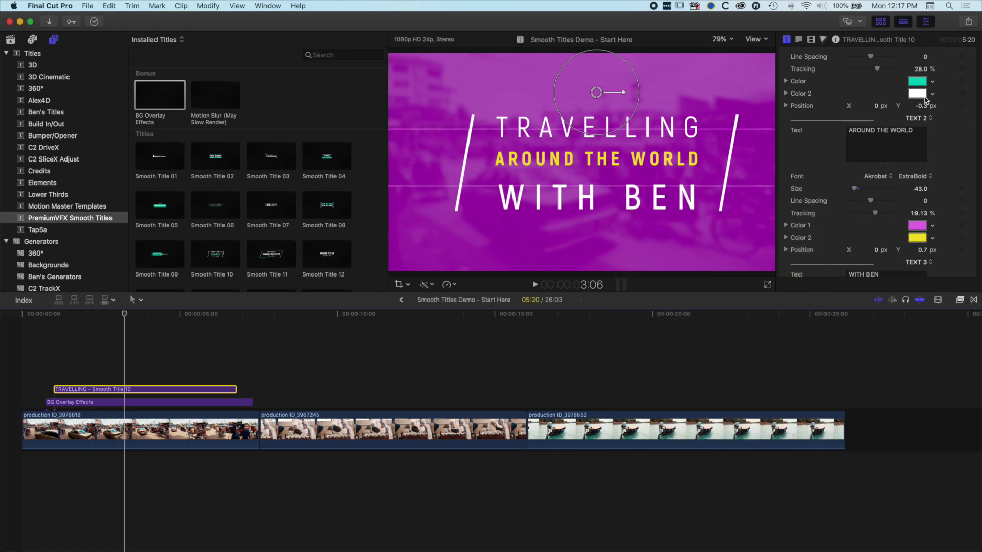
- Set the first Color of the title's Text 1 line to the saved yellow swatch
left_click(915, 82)
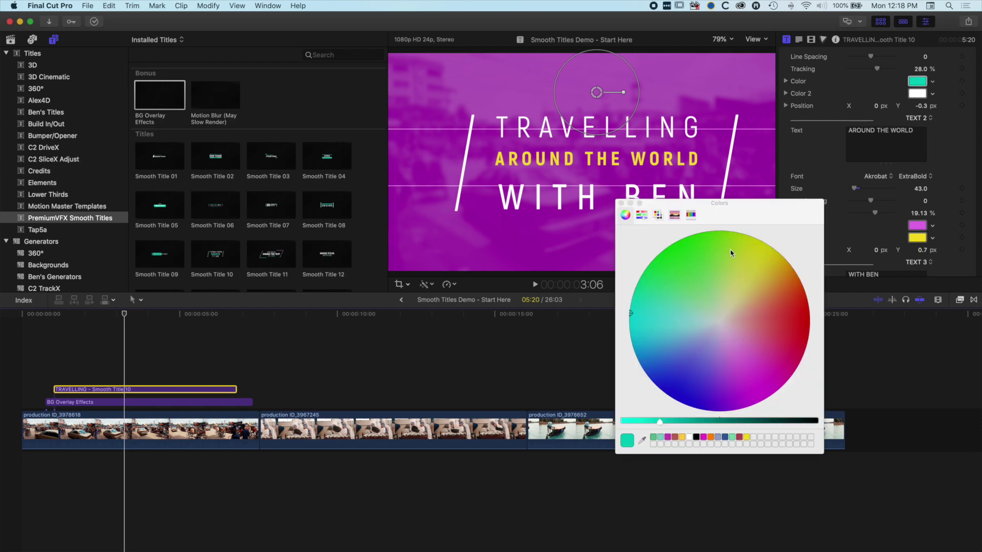
left_click(747, 438)
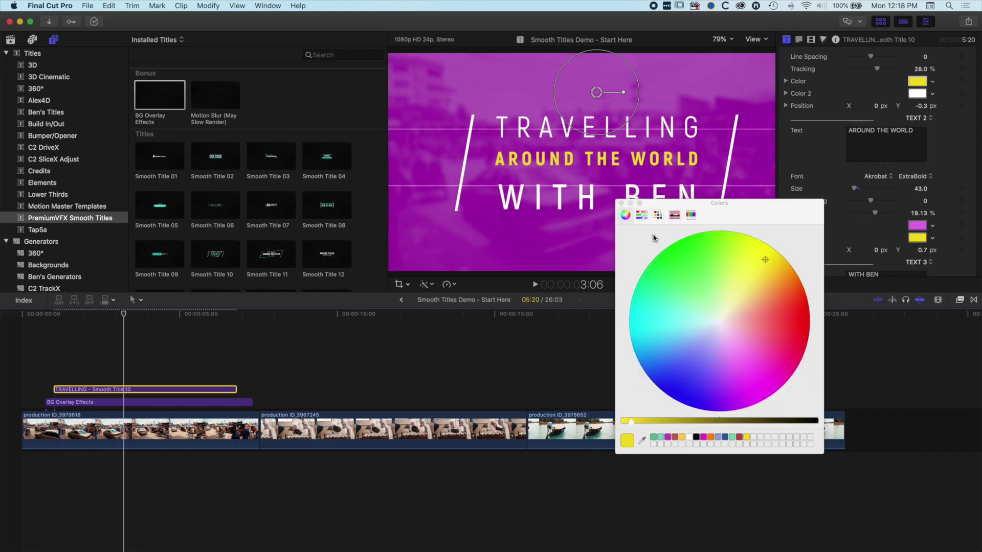
left_click(620, 203)
- At 2:03, set Color 1 of the title's Text 3 line, WITH BEN, to the saved yellow swatch
left_click_drag(123, 313, 90, 319)
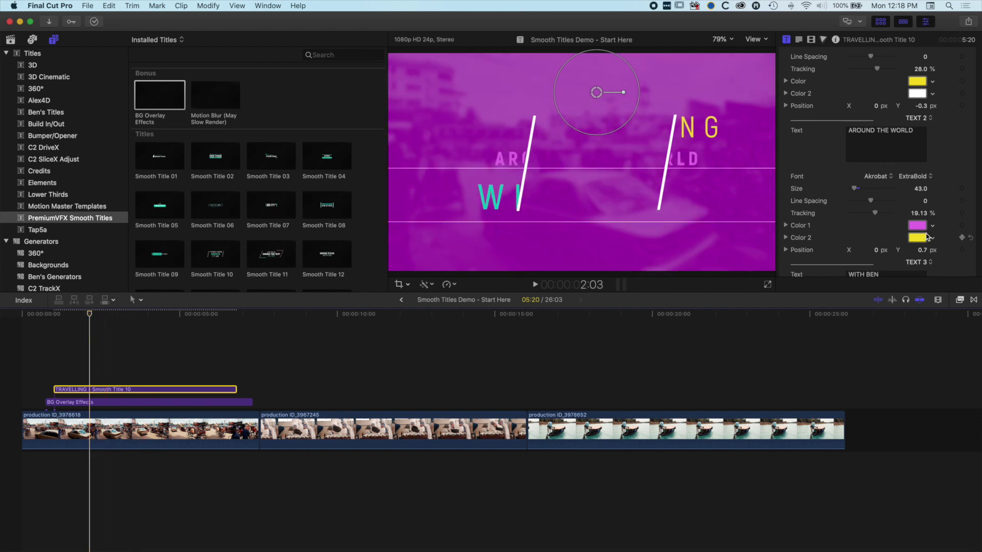
scroll(968, 204, "down", 10)
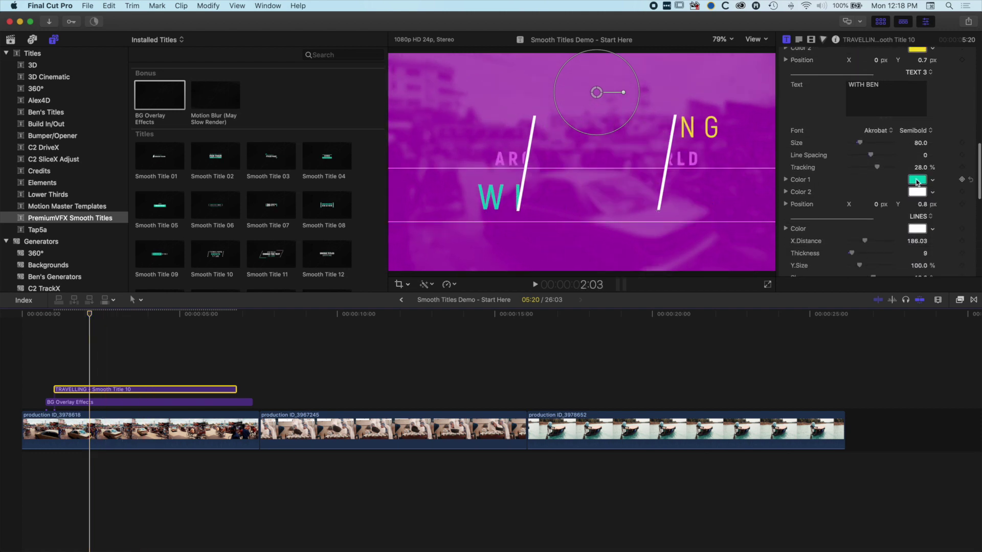
left_click(917, 180)
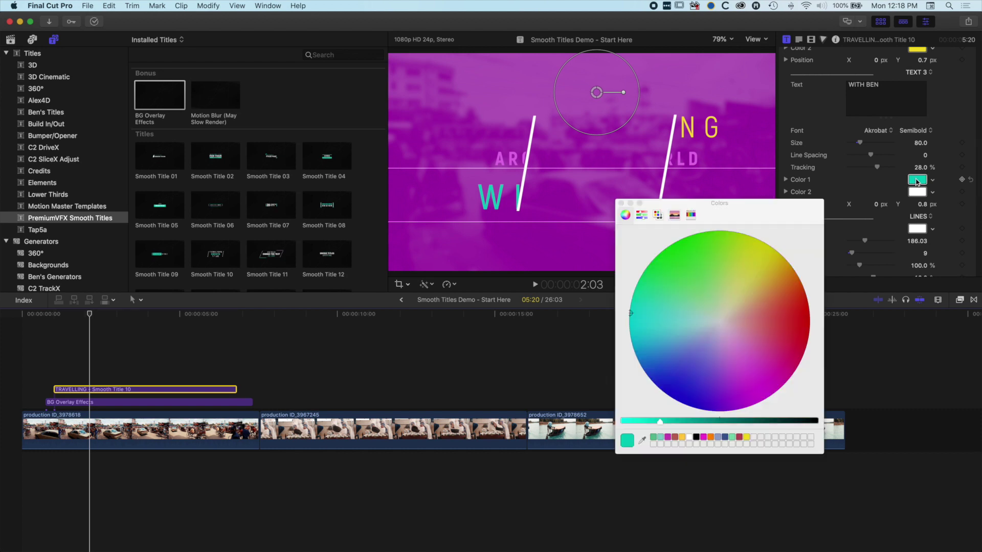
left_click(747, 437)
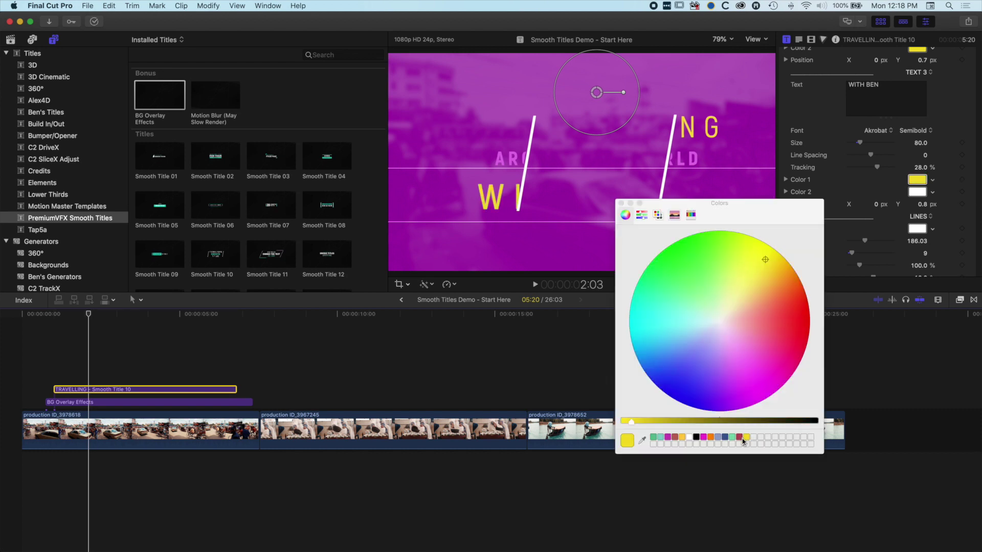
left_click(620, 204)
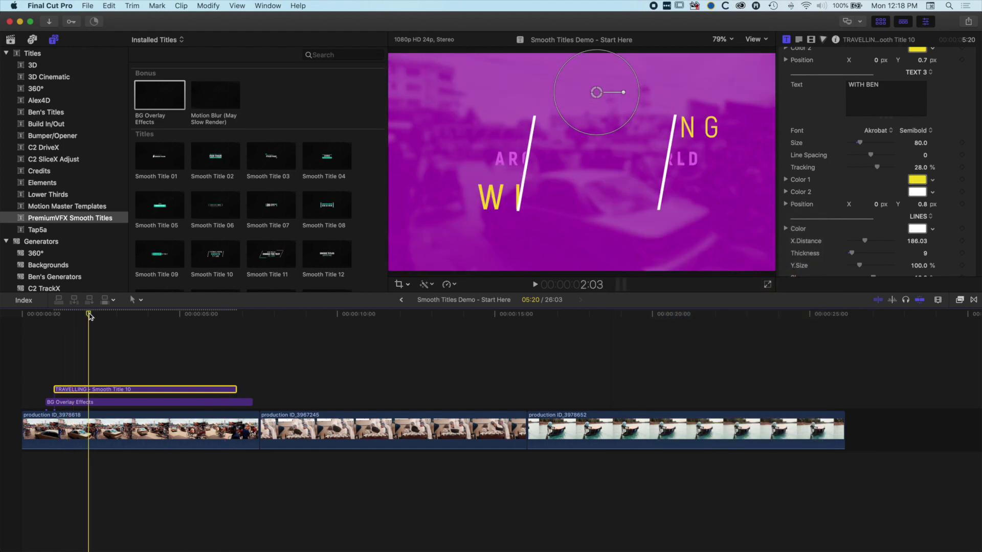
- Play back the recolored title several times from near the start of the timeline, stopping at 4:10
left_click(43, 314)
mouse_move(43, 314)
left_mouse_down()
mouse_move(150, 317)
mouse_move(37, 318)
left_mouse_up()
key("space")
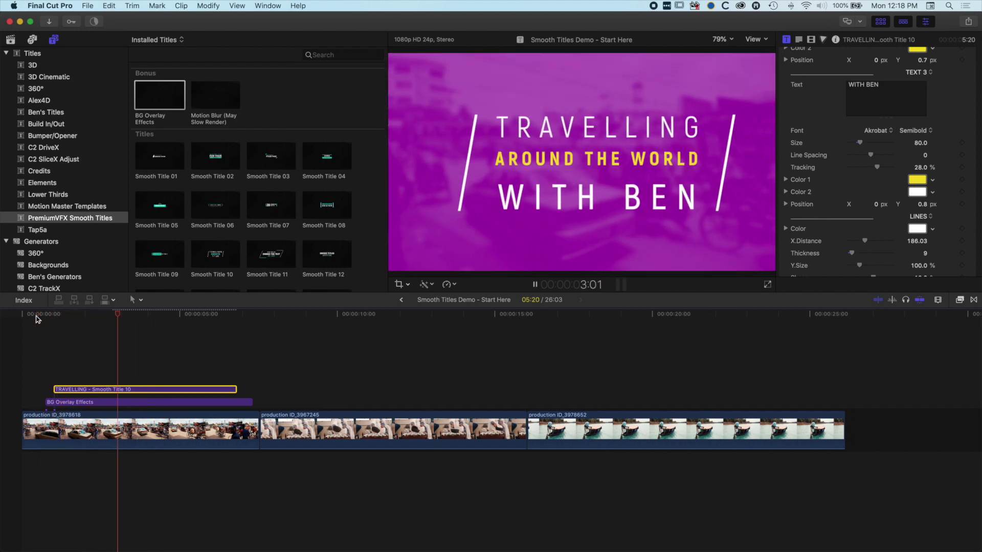
left_click(36, 318)
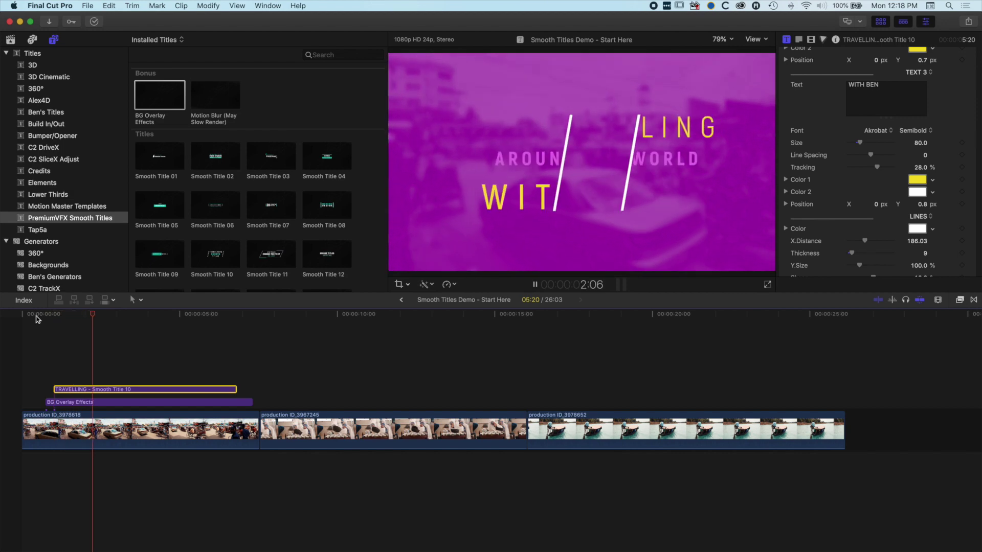
left_click(36, 318)
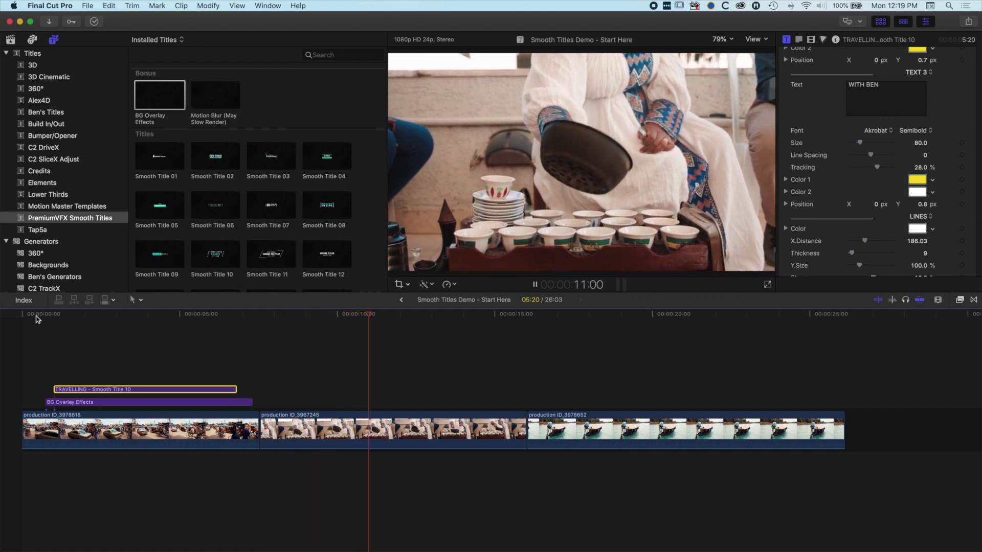
left_click(36, 316)
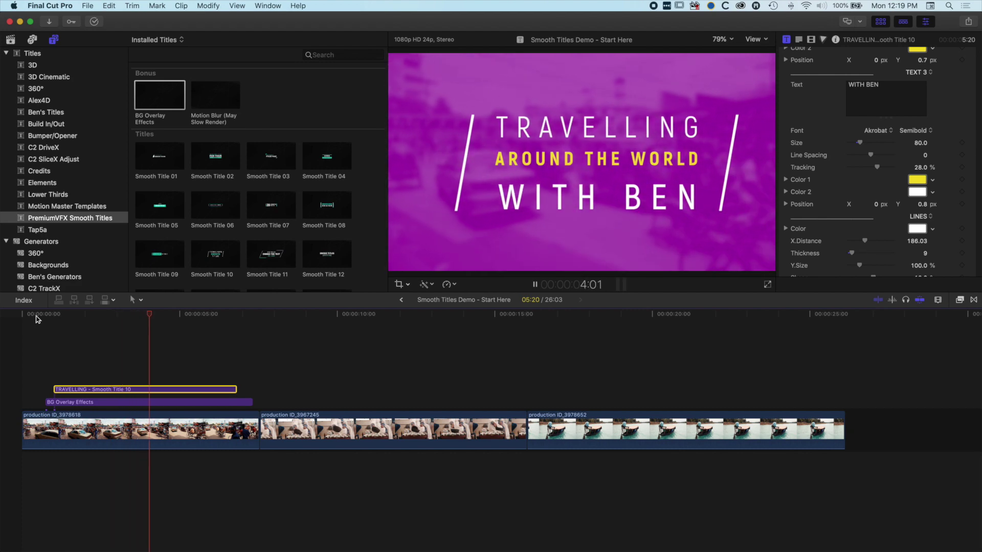
left_click(37, 316)
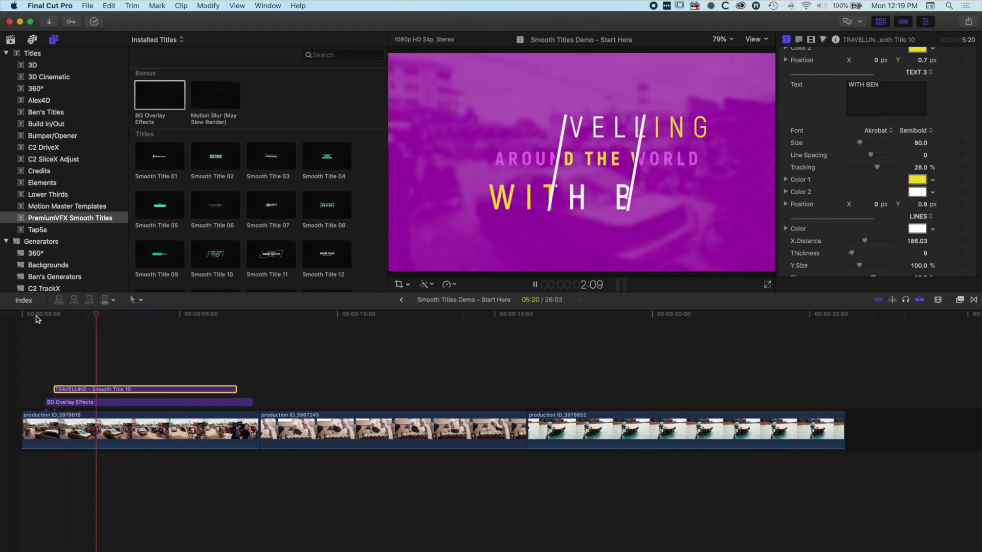
key("space")
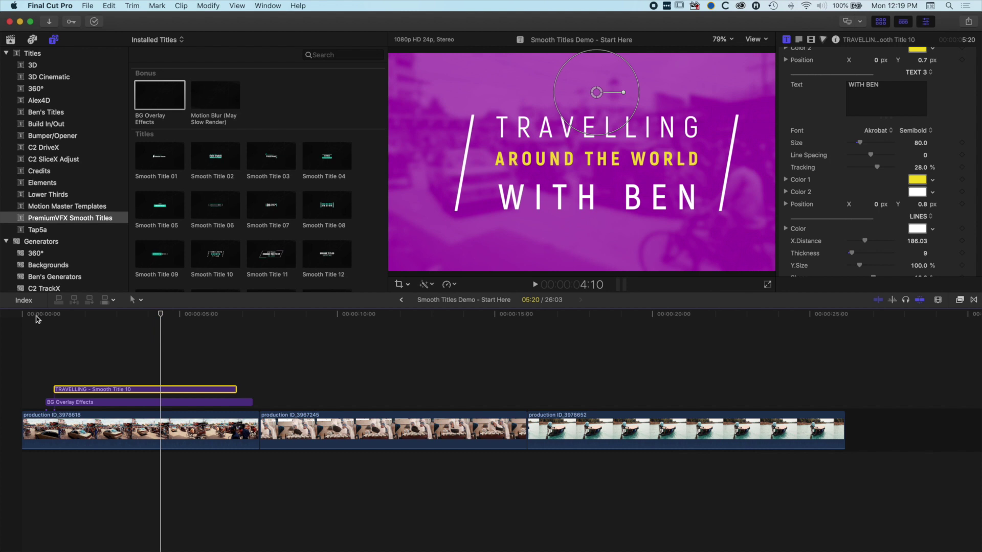
- Place Smooth Title 20 above the second clip and extend its end to a duration of 6:04
left_click(270, 203)
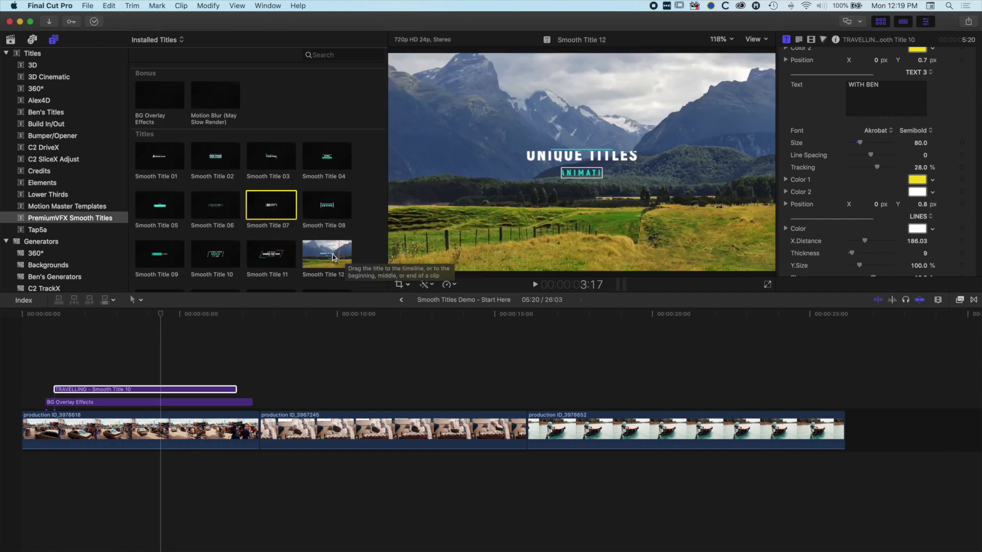
scroll(320, 263, "down", 5)
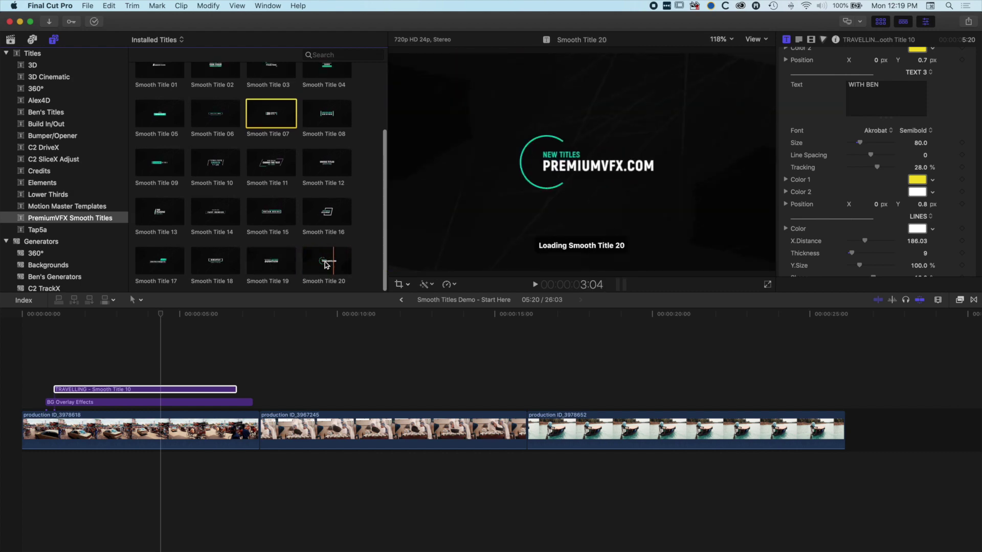
left_click_drag(328, 264, 307, 404)
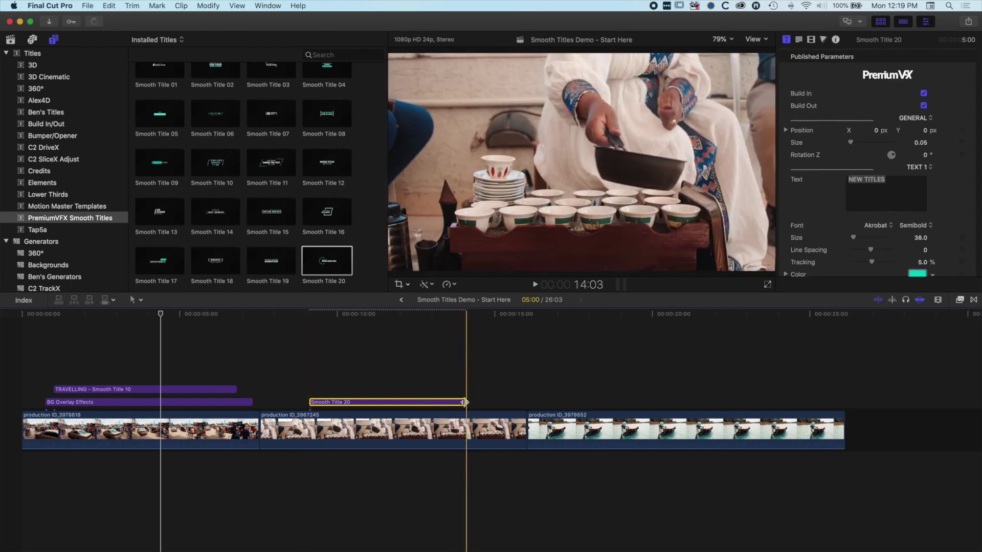
left_click_drag(465, 402, 501, 402)
- Play back Smooth Title 20 over the second clip, stop at 13:00, and select the title
key("space")
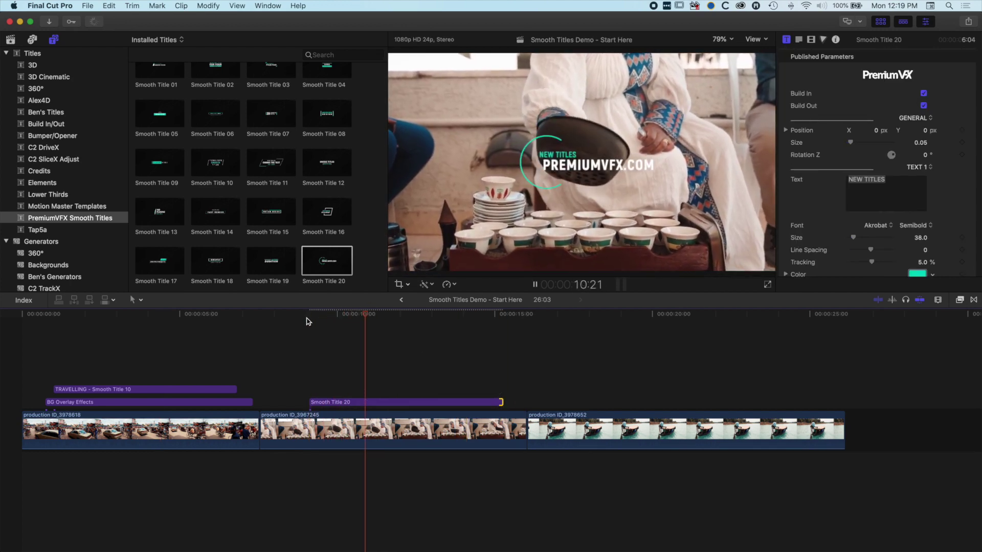
key("space")
left_click(409, 403)
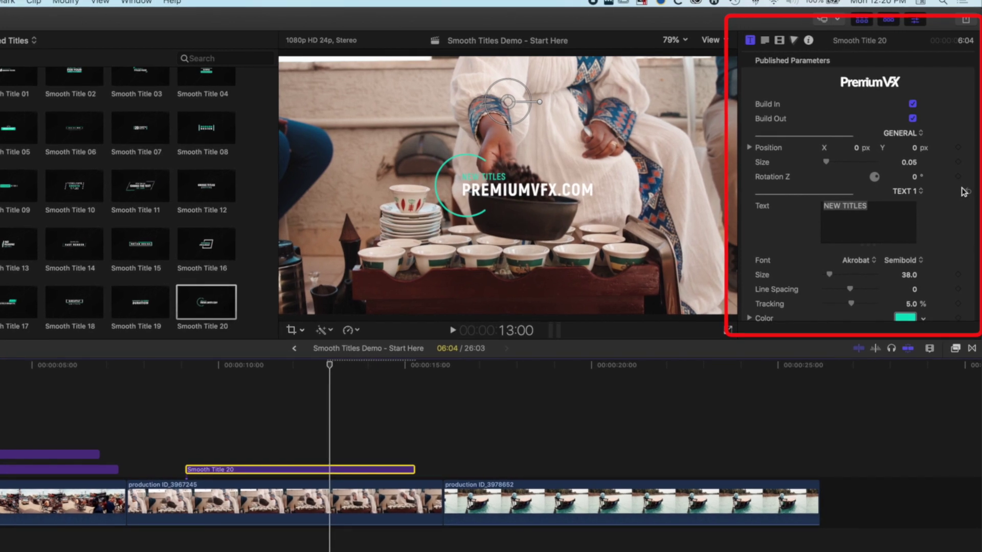
- Replace the Text 1 line of Smooth Title 20 with TRAVEL DIARIES
scroll(963, 192, "down", 5)
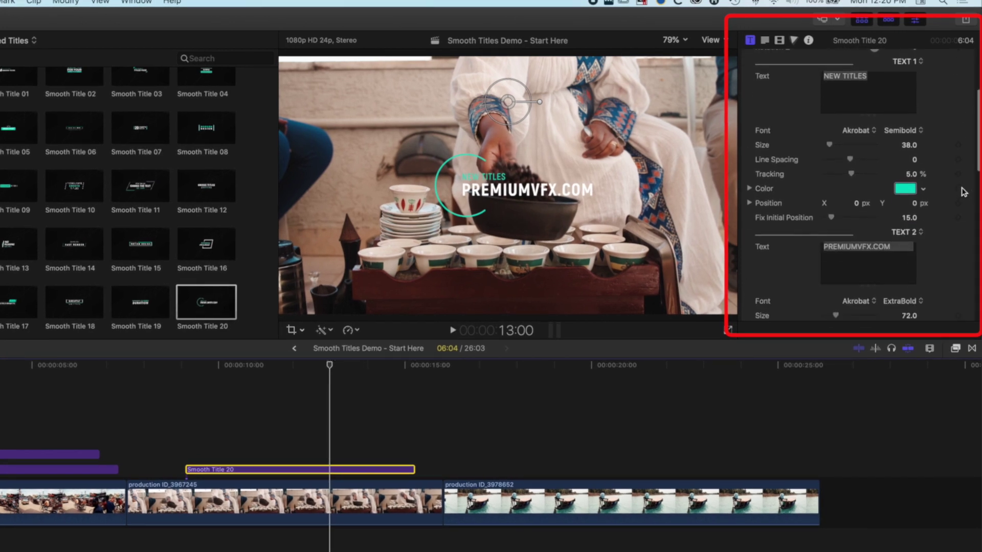
scroll(963, 192, "down", 1)
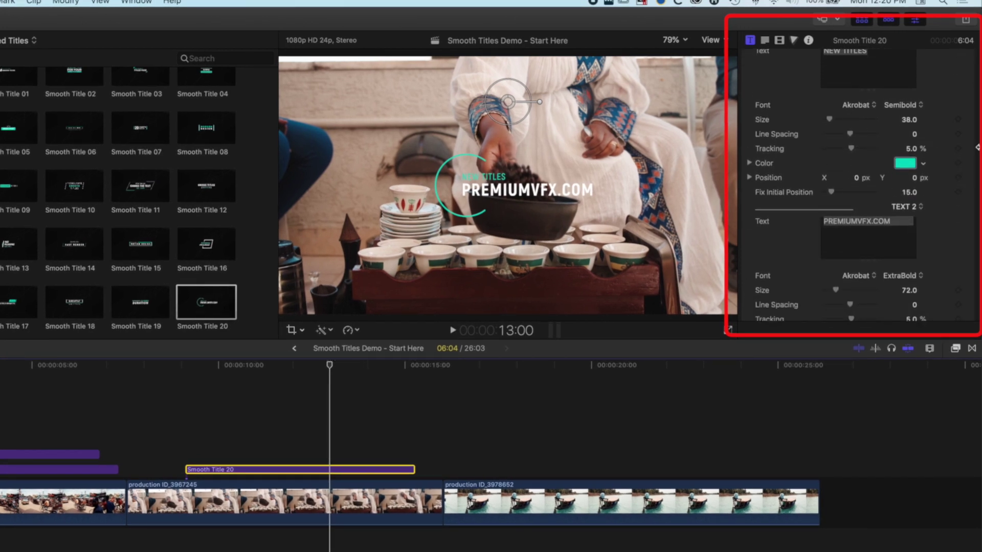
scroll(960, 148, "up", 6)
left_click(881, 208)
left_click_drag(881, 208, 760, 194)
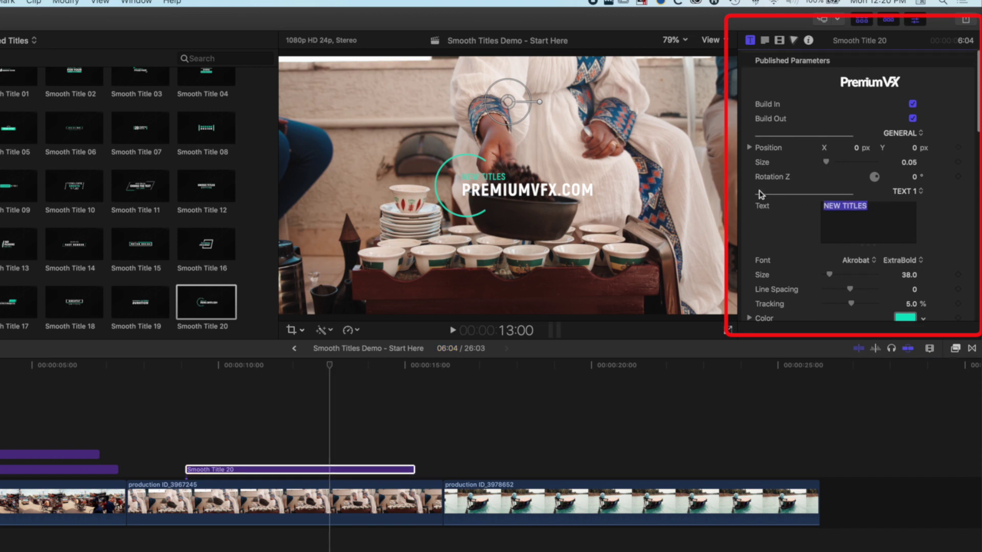
type("TRAV")
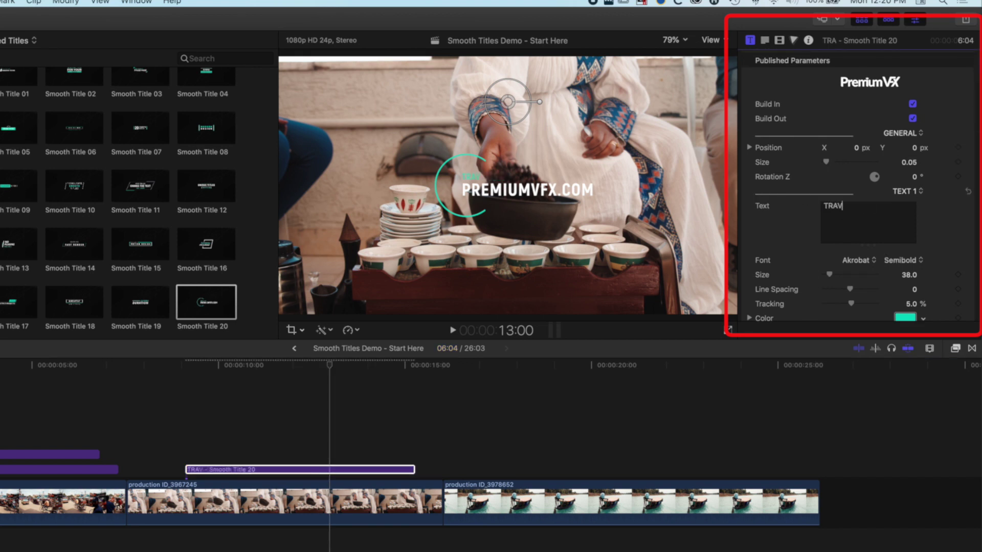
type("EL DIARIES")
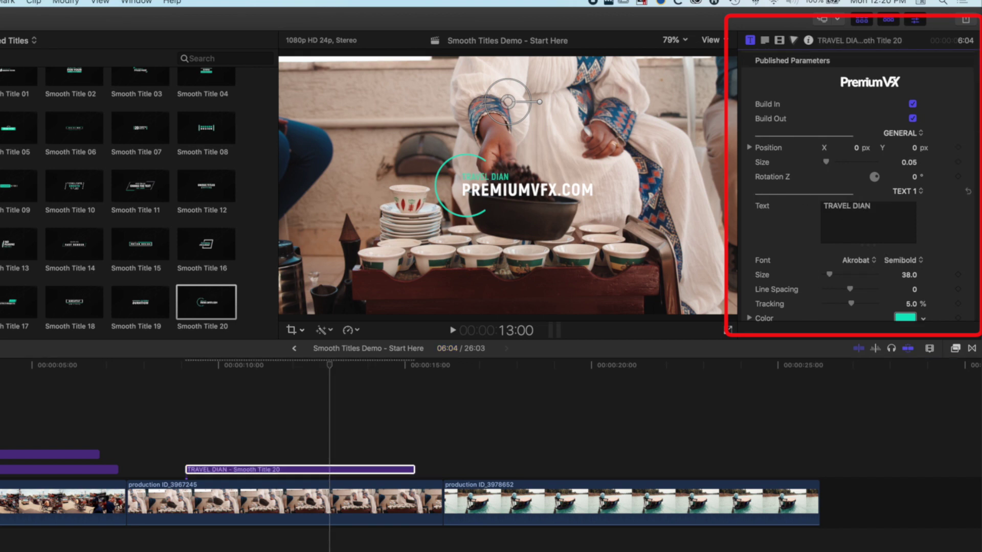
- Replace the Text 2 line of Smooth Title 20 with COFFEE TOUR
scroll(945, 202, "down", 3)
left_click_drag(901, 286, 822, 285)
type("COFFEE TOUR")
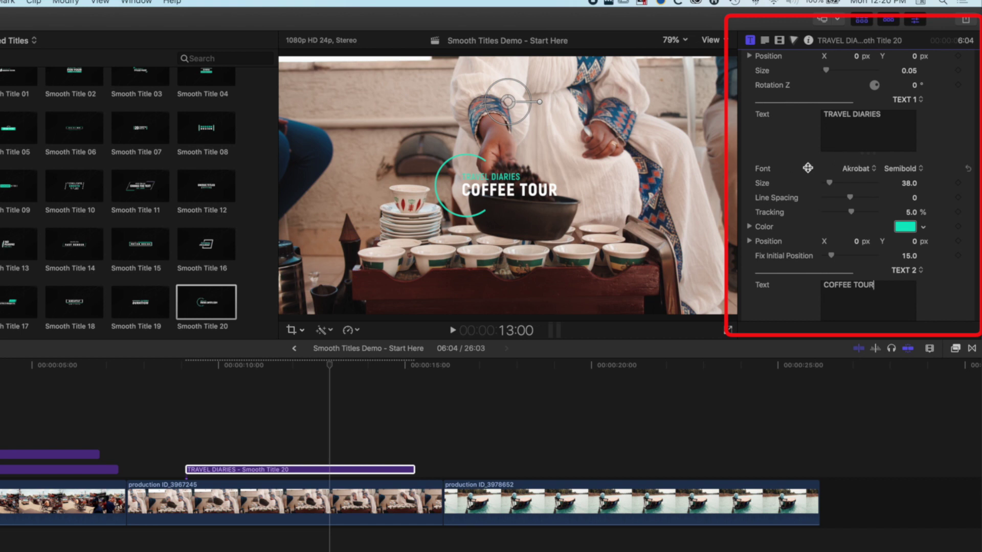
- Recolor the Text 1 line with the dark green sampled from a coffee cup and save that color as a swatch
left_click(904, 226)
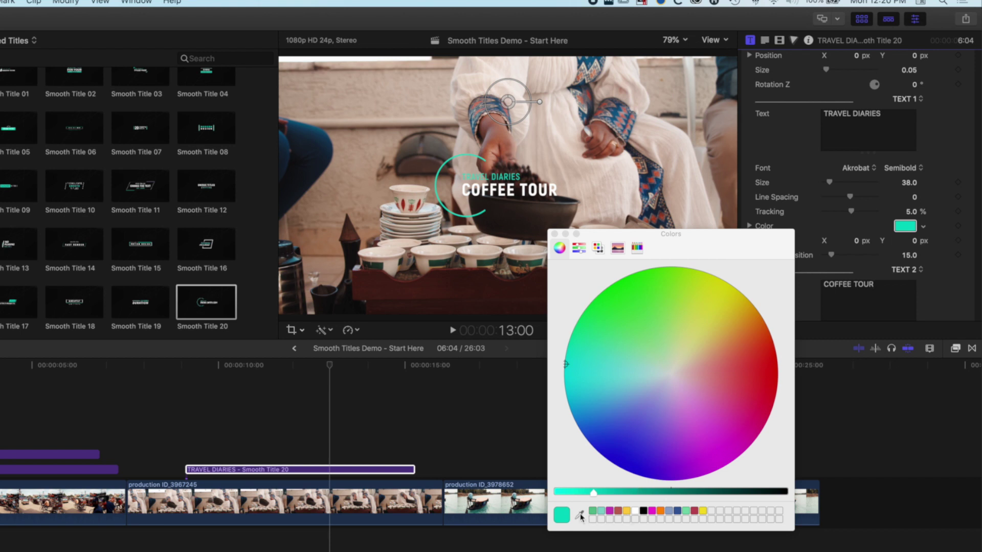
left_click(579, 515)
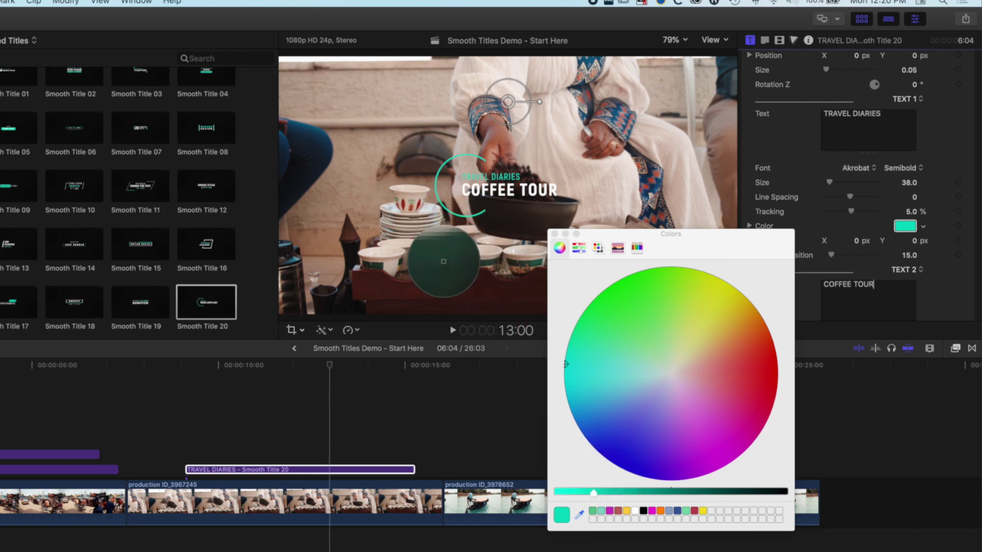
left_click(443, 263)
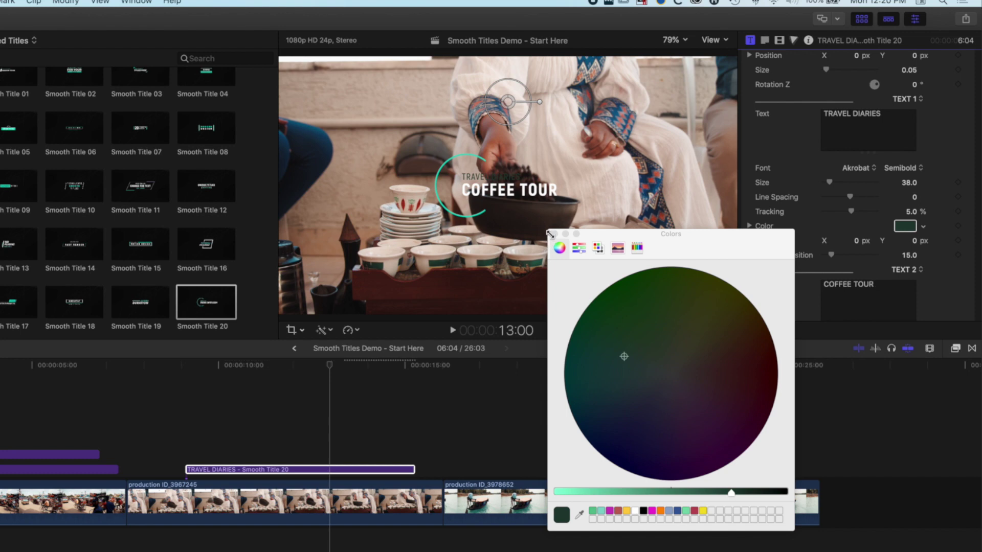
key("Escape")
left_click_drag(576, 515, 711, 511)
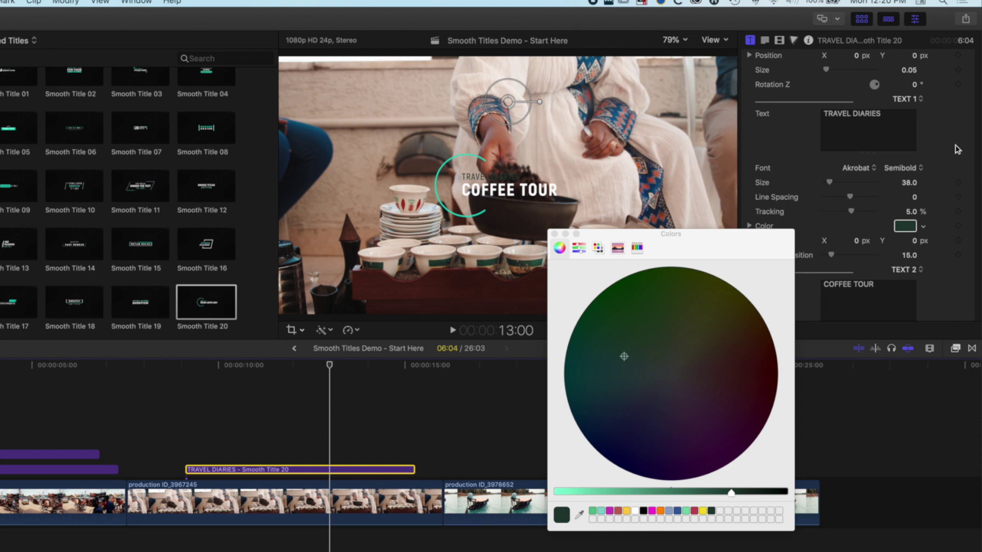
left_click(553, 235)
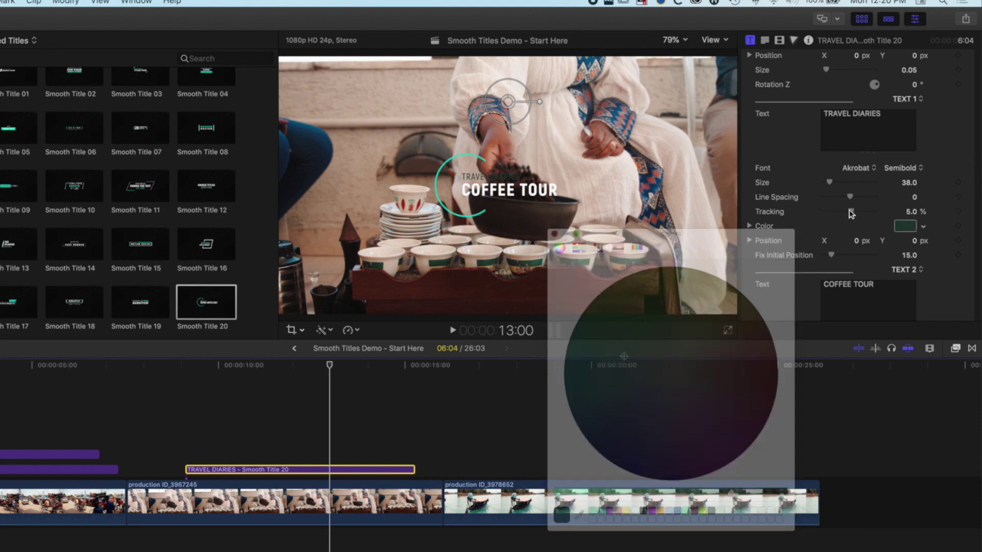
- Set the circle's color to the saved dark green swatch and raise its HSB brightness to 56%
scroll(940, 197, "down", 10)
scroll(941, 195, "up", 10)
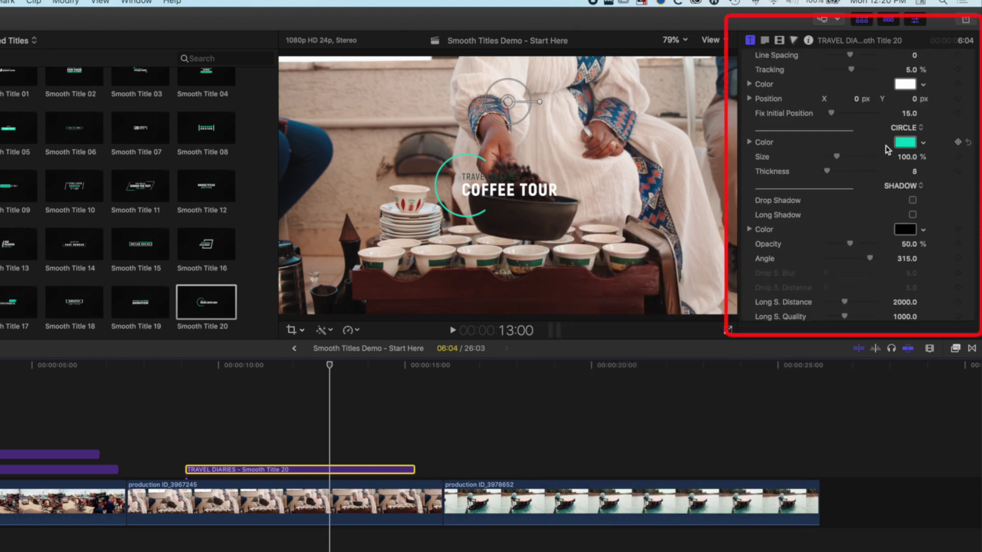
left_click(905, 143)
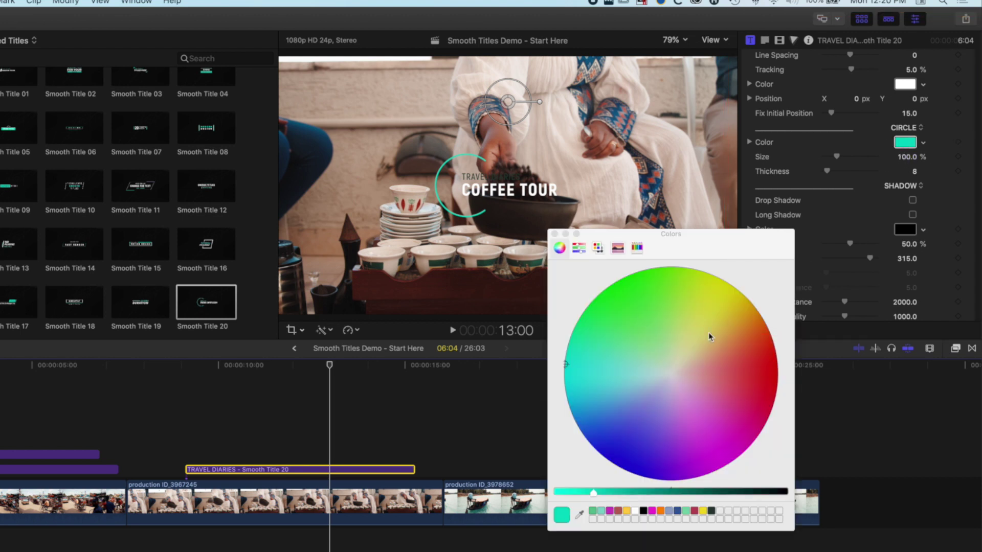
left_click(713, 512)
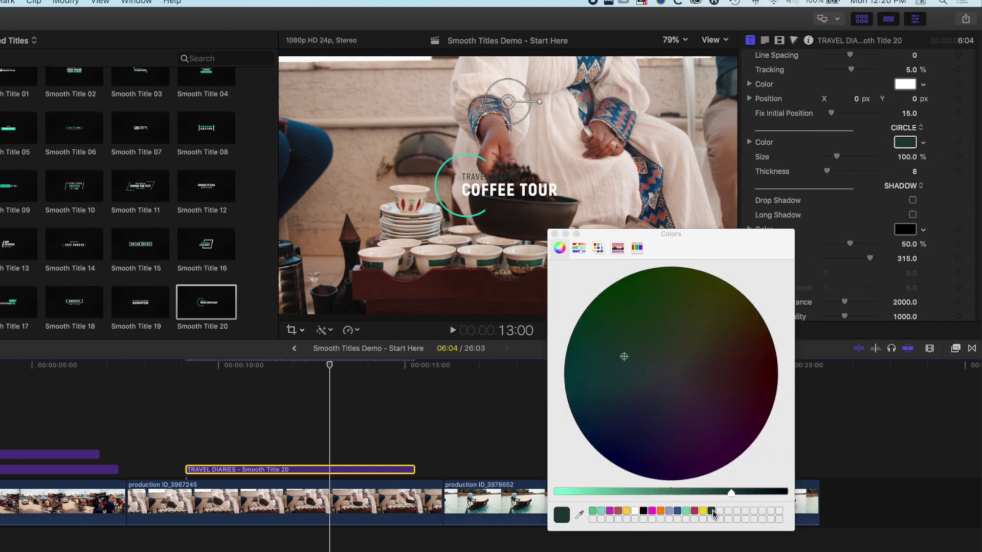
left_click(586, 250)
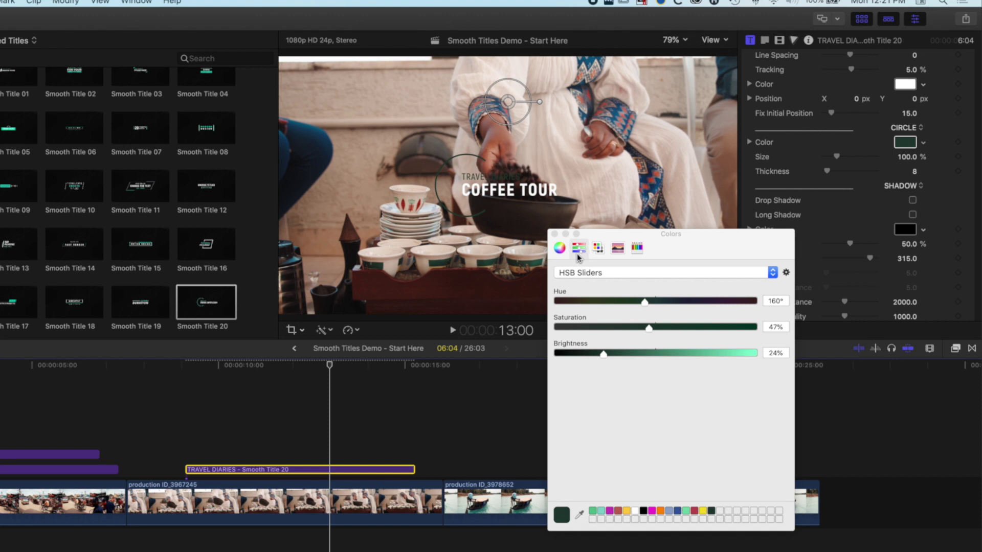
left_click(643, 275)
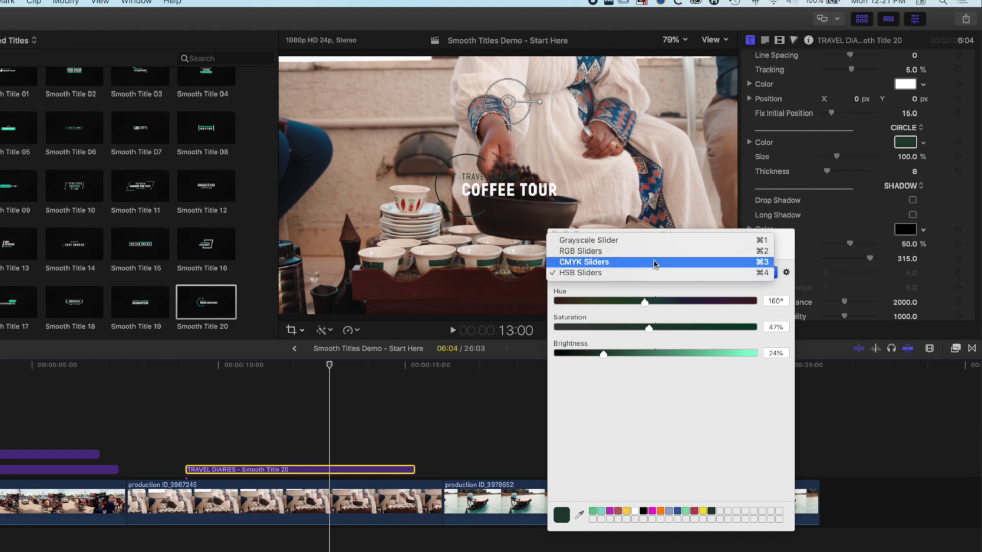
left_click(710, 400)
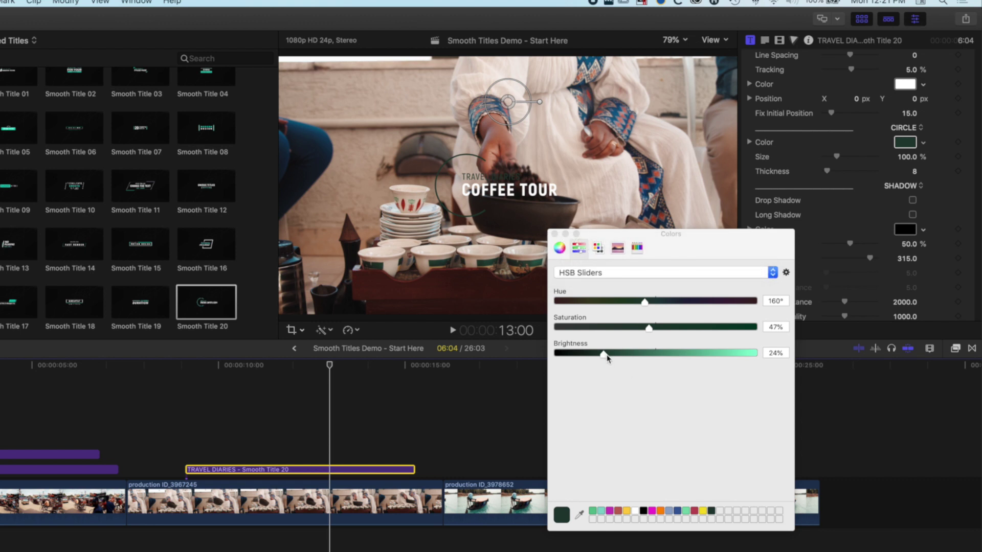
left_click_drag(607, 358, 669, 357)
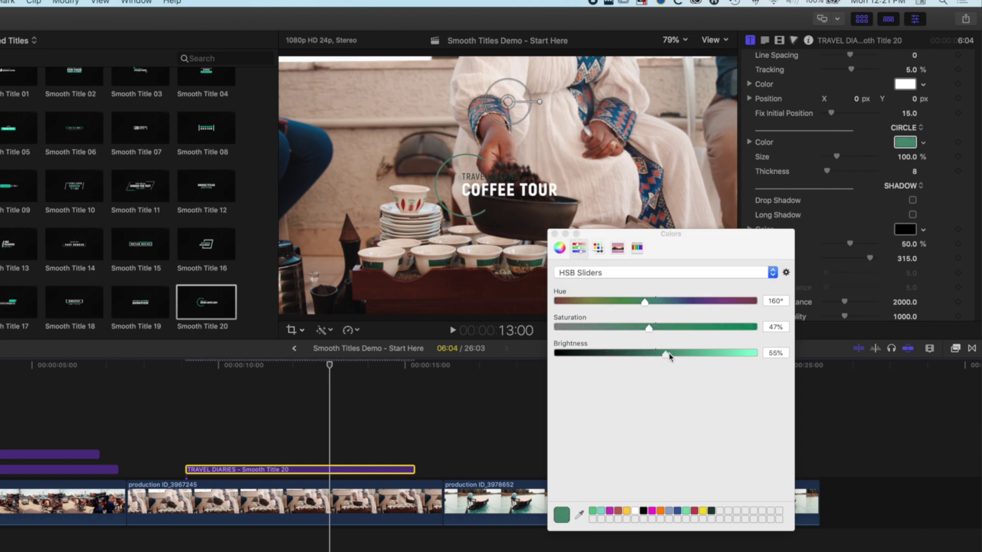
- Temporarily disable the second clip to check the title colors against black, and finish adjusting the circle color
left_click(288, 504)
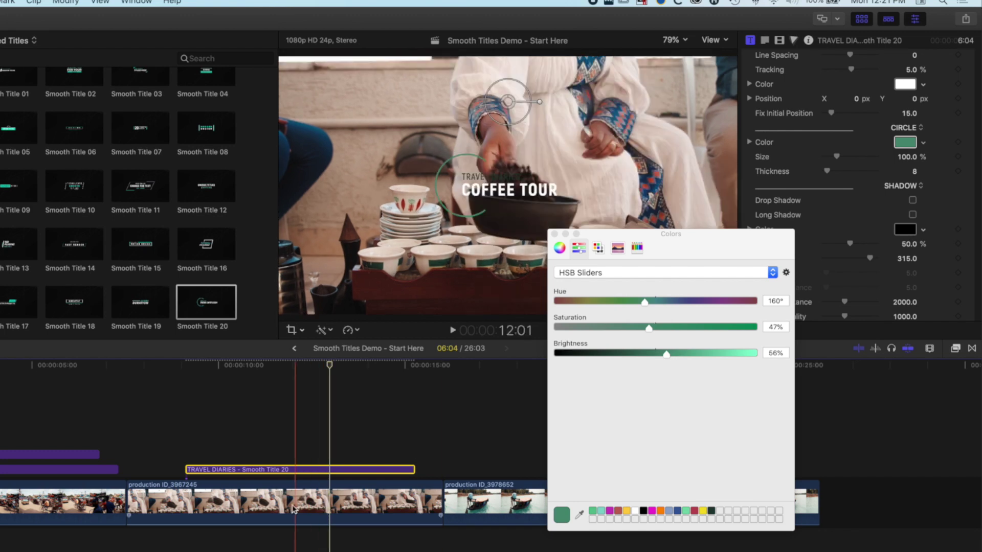
key("v")
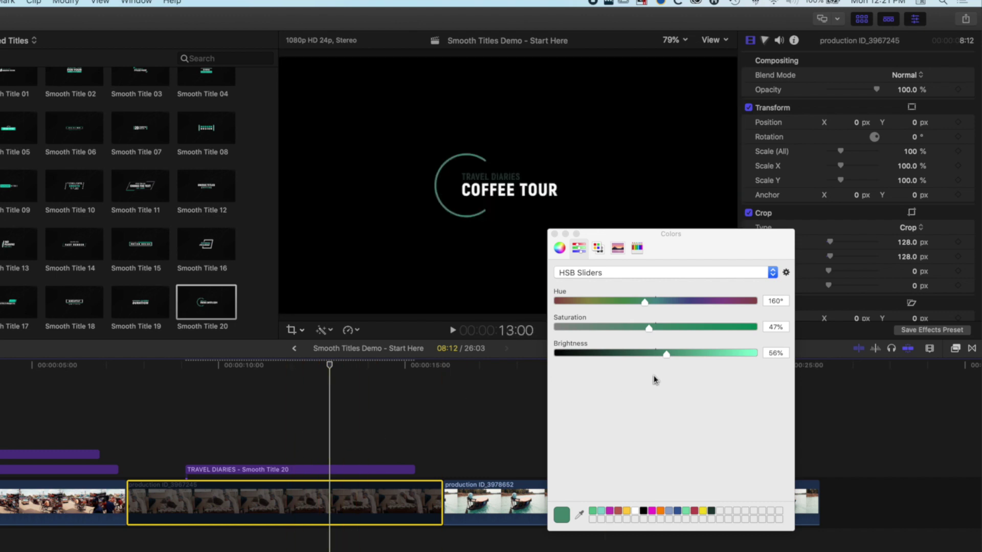
mouse_move(670, 355)
left_mouse_down()
mouse_move(685, 357)
mouse_move(659, 354)
mouse_move(685, 357)
mouse_move(656, 359)
left_mouse_up()
left_click(554, 233)
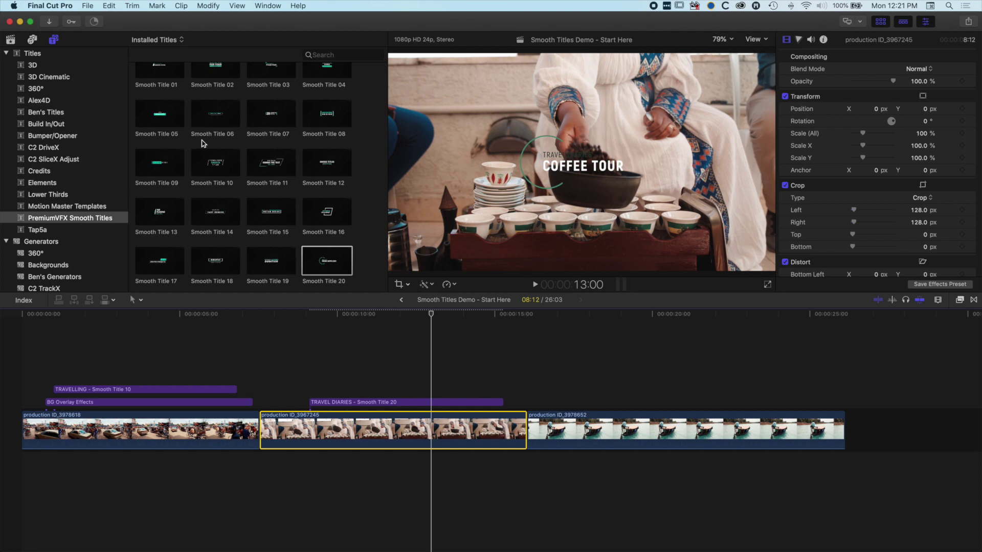
- Place BG Overlay Effects beneath the TRAVEL DIARIES title over the second clip and extend it to a duration of 6:19
scroll(204, 143, "up", 5)
left_click(173, 108)
left_click_drag(266, 258, 303, 407)
left_click_drag(456, 402, 516, 402)
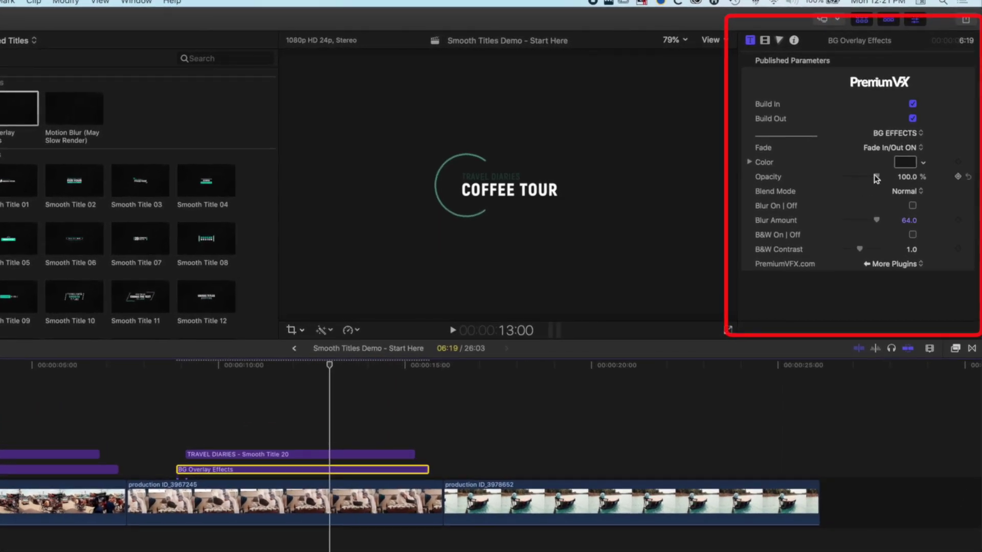
- Set the new overlay's opacity to 68.74%, turn on B&W with contrast 0.63, and turn on blur
left_click_drag(875, 178, 865, 179)
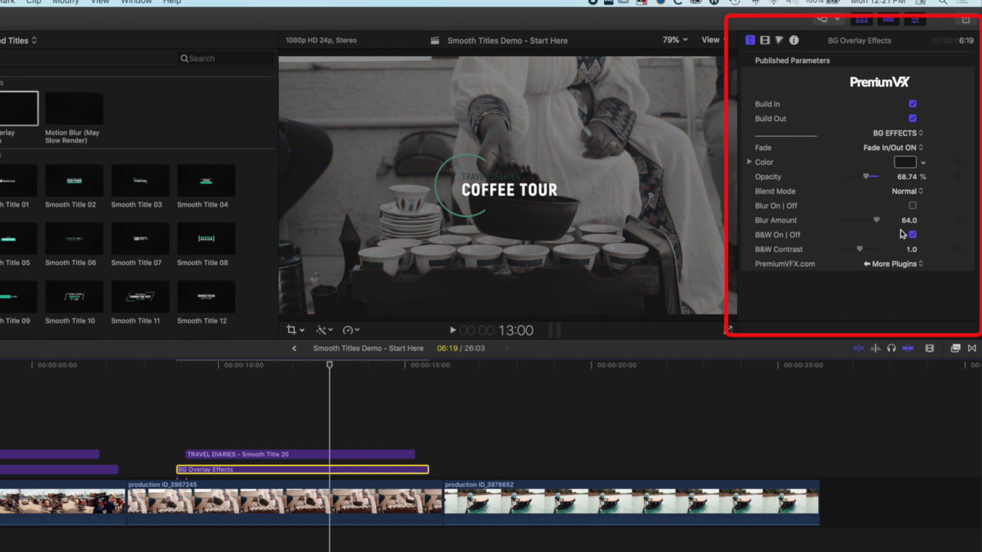
left_click_drag(860, 251, 857, 252)
left_click(913, 206)
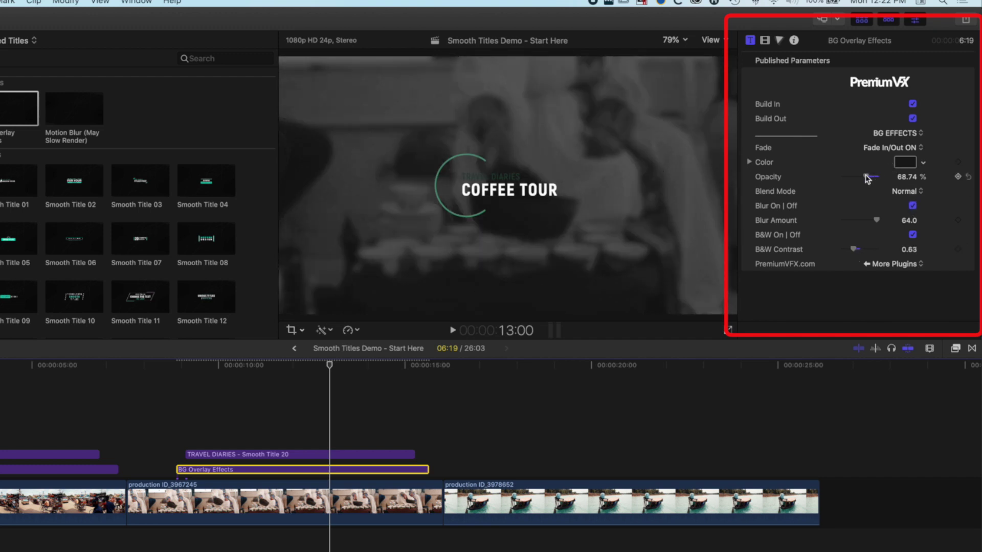
left_click(923, 163)
left_click_drag(895, 207, 836, 188)
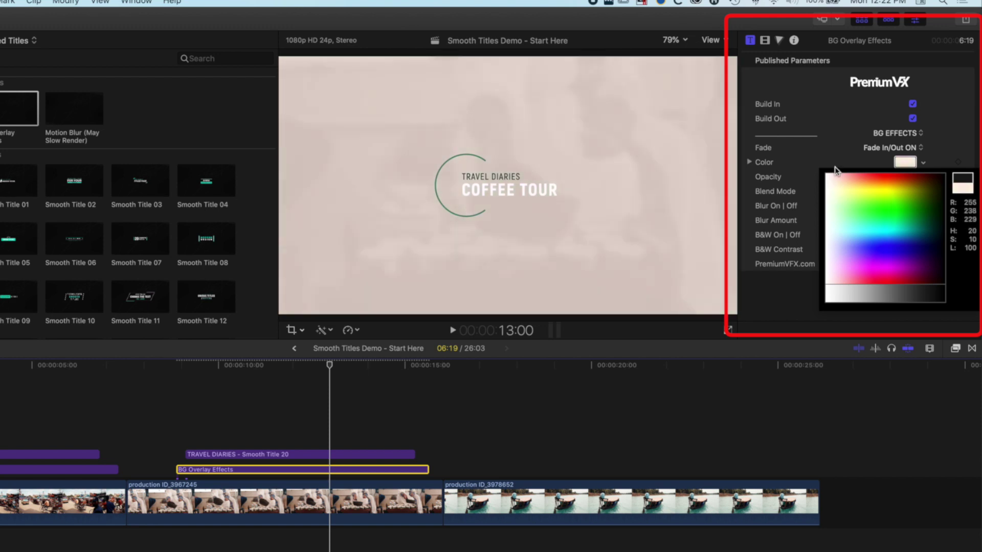
left_click_drag(834, 170, 833, 158)
left_click(905, 164)
- Set the overlay's color to the saved dark green swatch with brightness raised to 88%, and lower the overlay's opacity to 56.18%
left_click(905, 164)
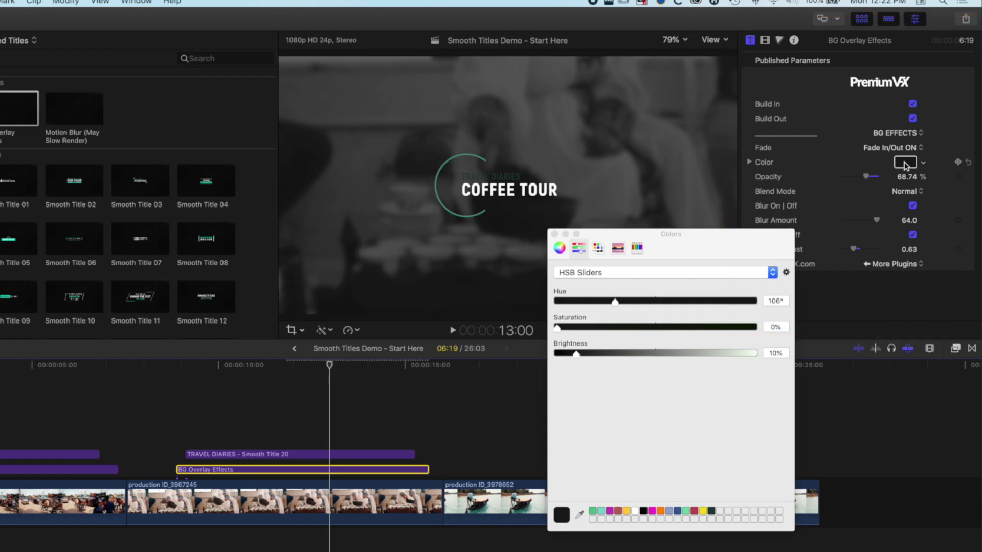
left_click(711, 512)
left_click_drag(604, 354, 731, 354)
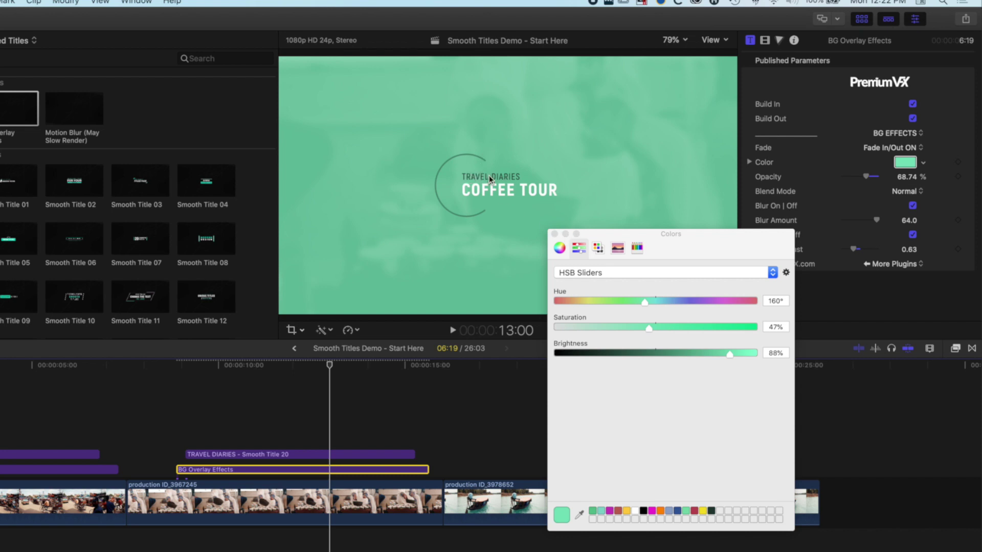
left_click(555, 234)
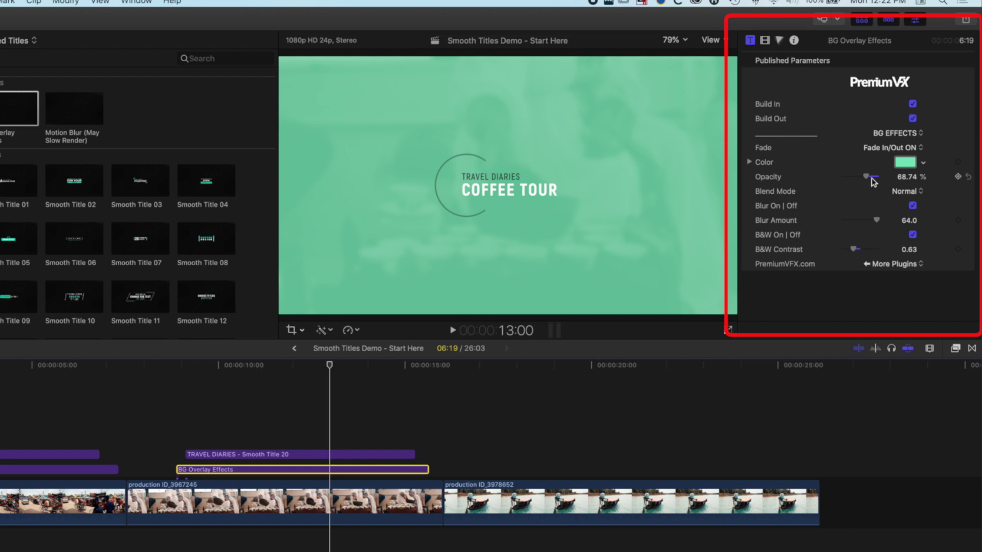
mouse_move(864, 178)
left_mouse_down()
mouse_move(854, 178)
mouse_move(863, 180)
left_mouse_up()
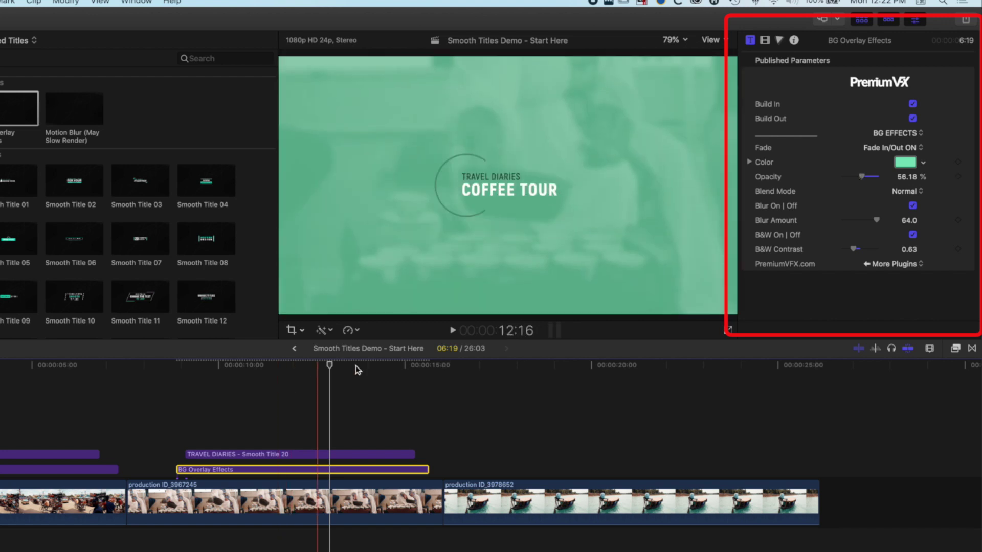
- Play back the second title with its green overlay, then play the timeline from the beginning
left_click(151, 366)
key("space")
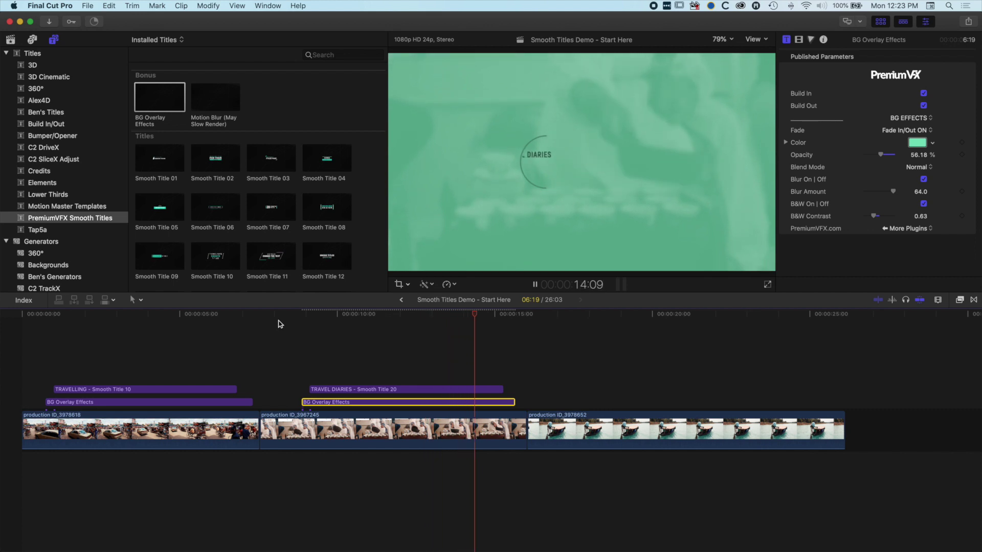
key("Home")
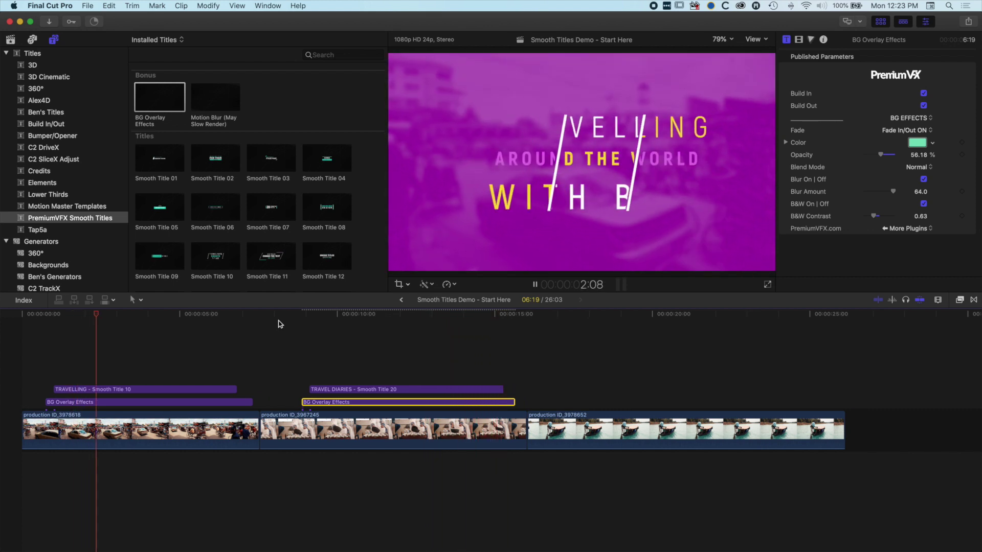